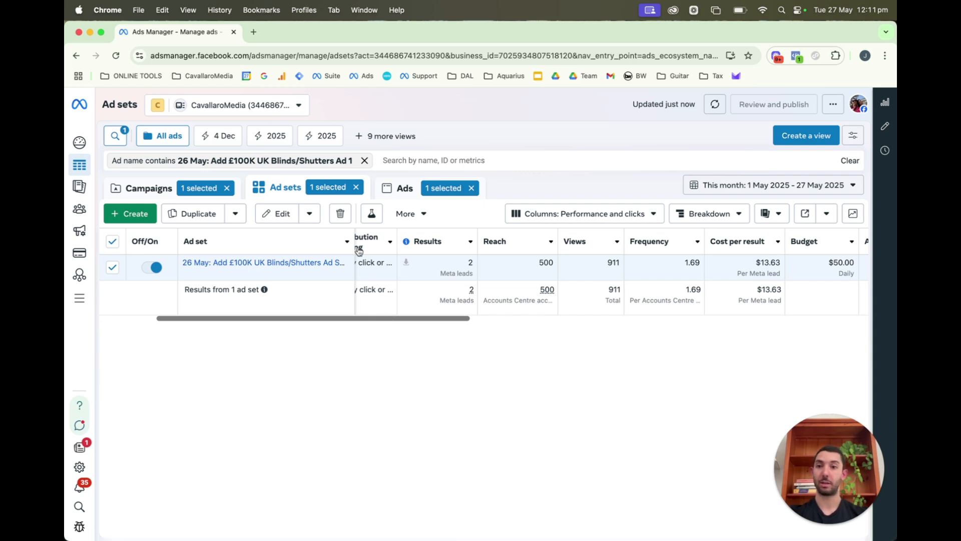
Step: Check the estimated audience size in the edit settings of 26 May: Add £100K UK Blinds/Shutters Ad Set 1, and close the editor
{"action": "scroll", "coordinate": [396, 318], "scroll_direction": "left", "scroll_amount": 3}
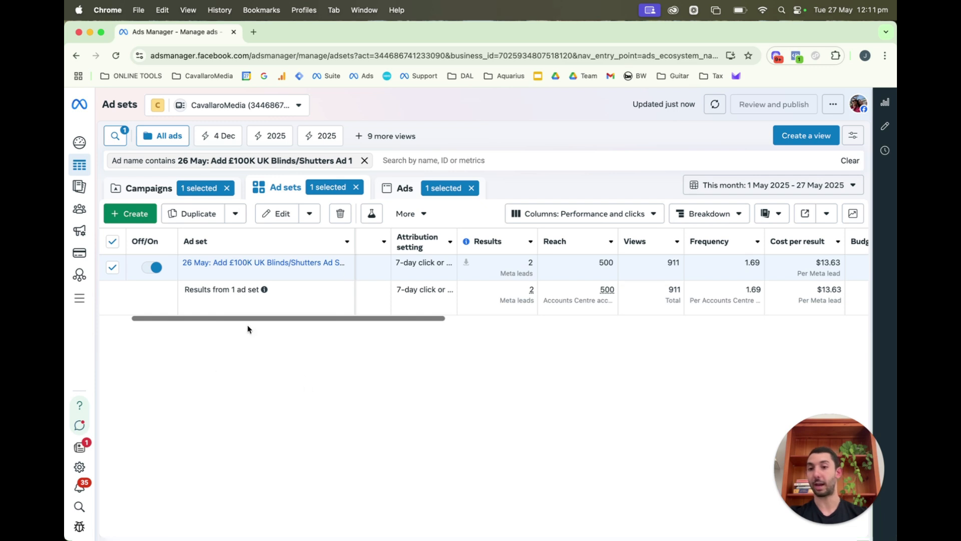
{"action": "left_click_drag", "start_coordinate": [246, 319], "coordinate": [266, 321]}
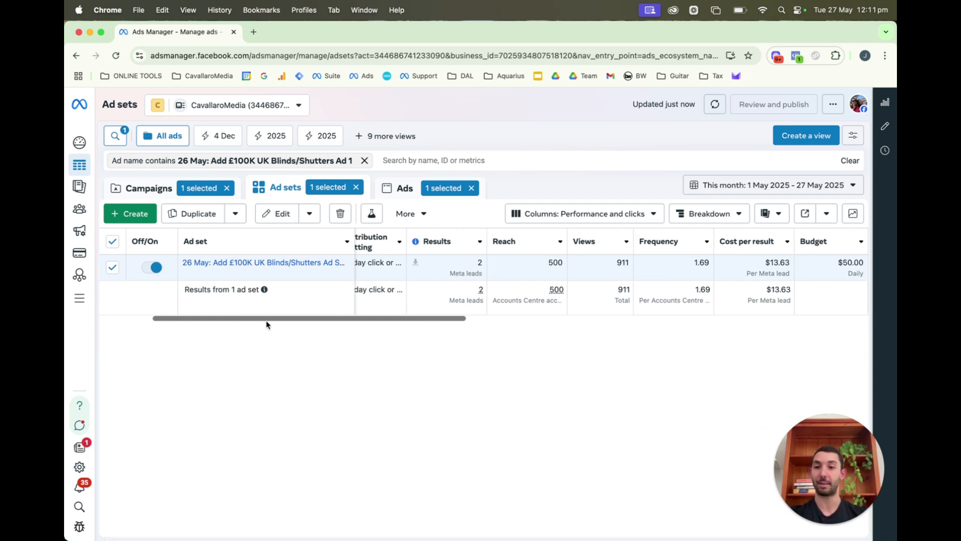
{"action": "mouse_move", "coordinate": [247, 275]}
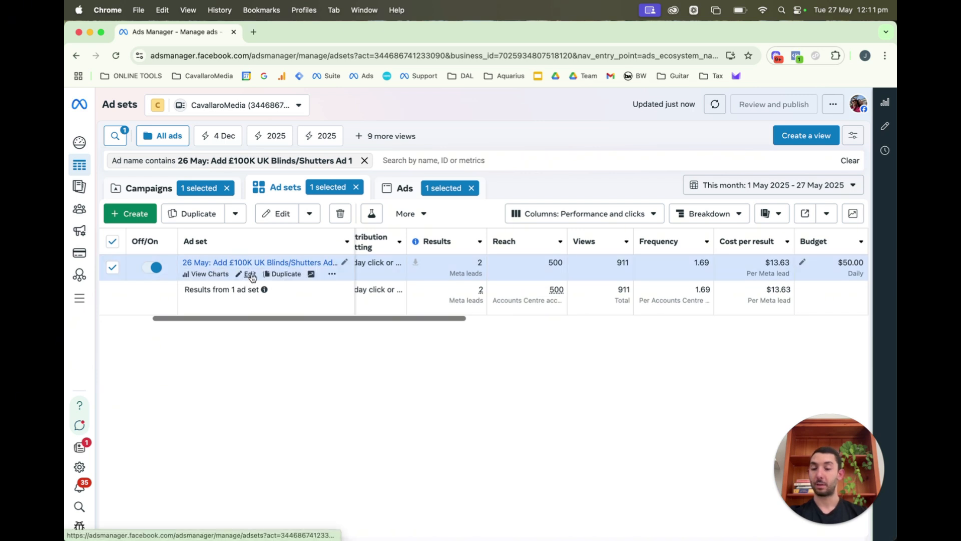
{"action": "left_click", "coordinate": [250, 275]}
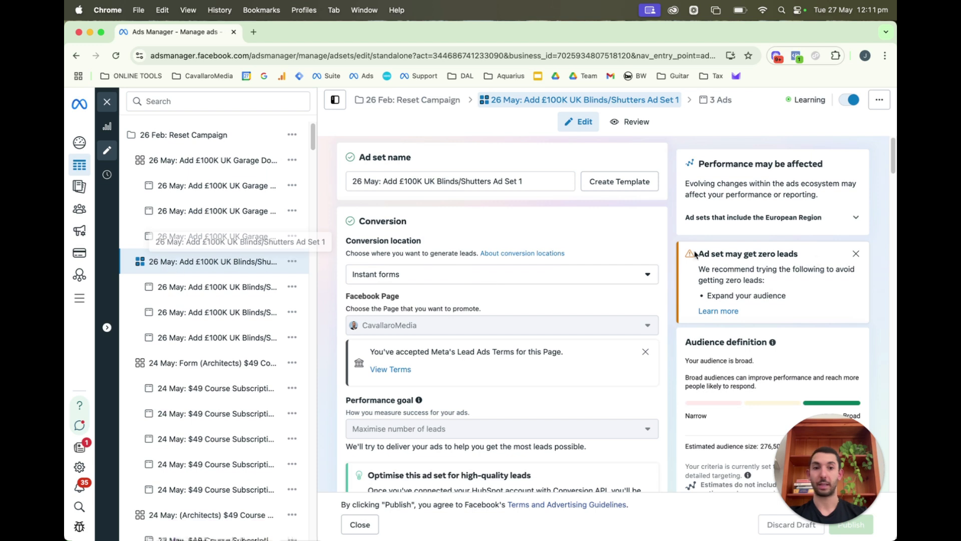
{"action": "scroll", "coordinate": [708, 323], "scroll_direction": "down", "scroll_amount": 1}
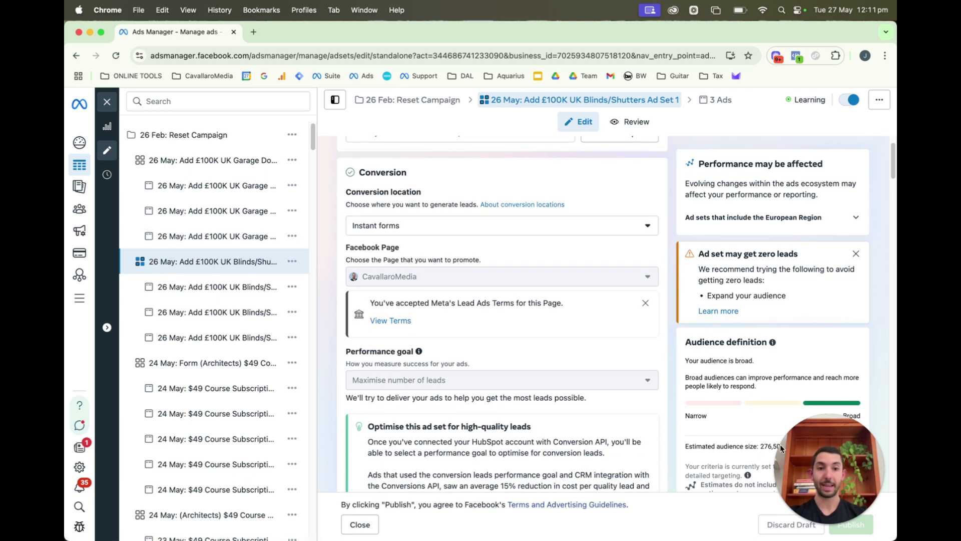
{"action": "left_click", "coordinate": [774, 448]}
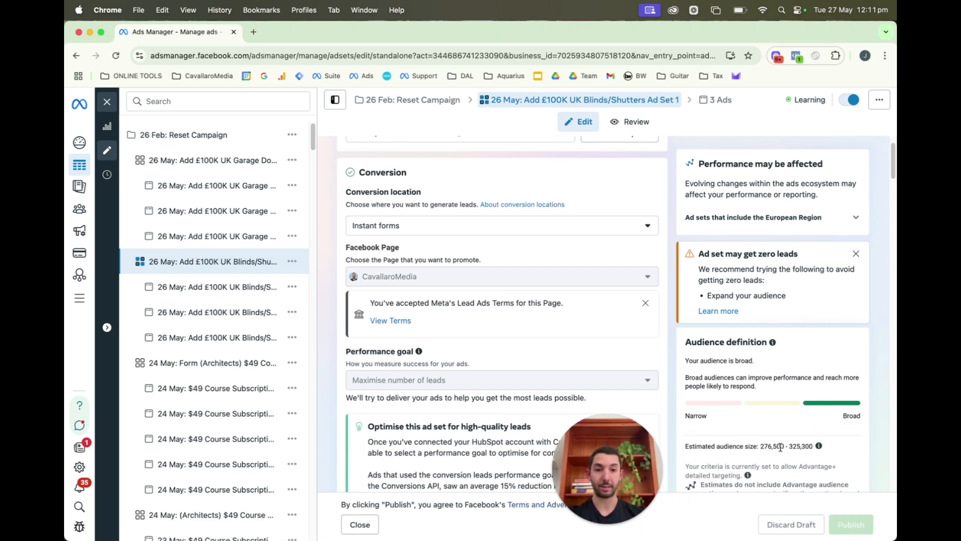
{"action": "left_click_drag", "start_coordinate": [761, 446], "coordinate": [814, 446]}
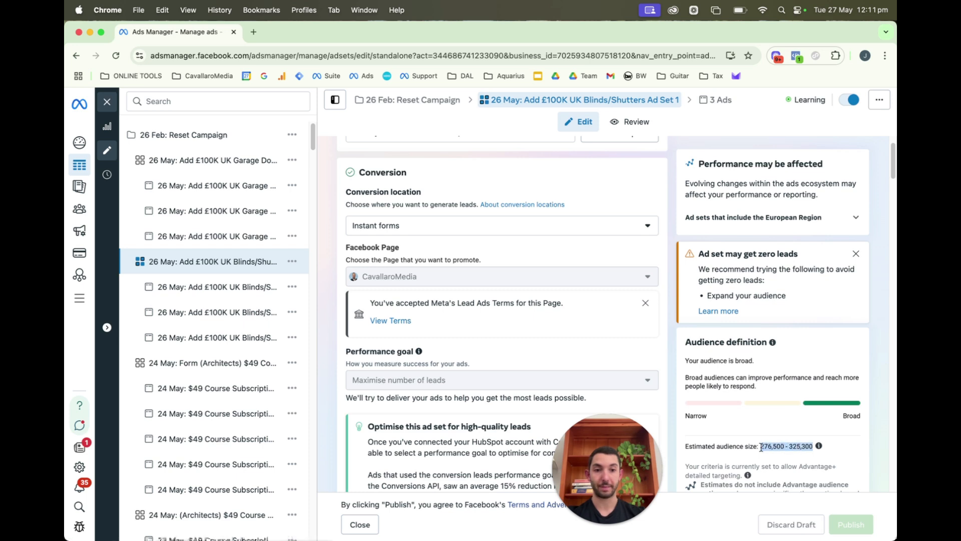
{"action": "left_click", "coordinate": [844, 446]}
{"action": "left_click_drag", "start_coordinate": [628, 462], "coordinate": [859, 470]}
{"action": "left_click", "coordinate": [107, 102]}
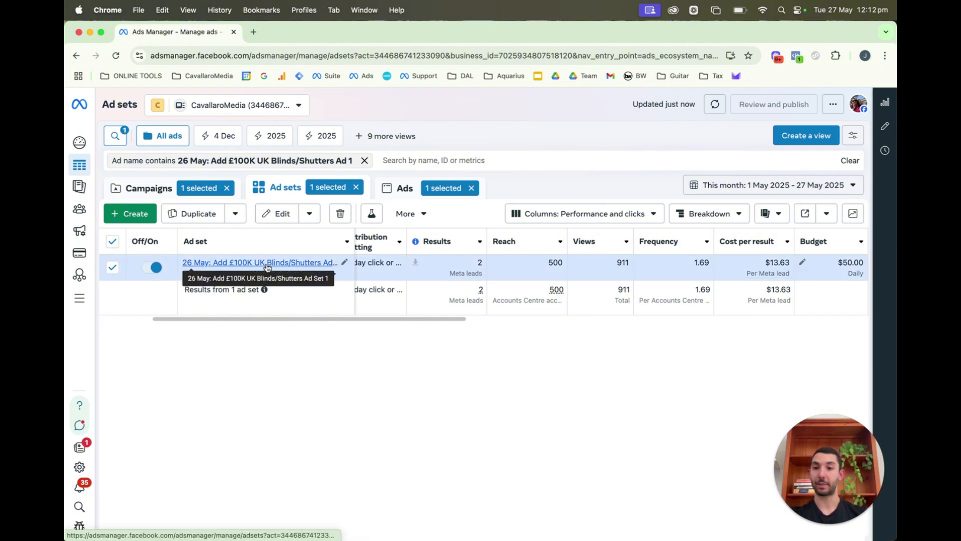
Step: Open the ads inside the Blinds/Shutters ad set and preview the creative of Blinds/Shutters Ad 1
{"action": "left_click", "coordinate": [219, 262]}
{"action": "mouse_move", "coordinate": [193, 256]}
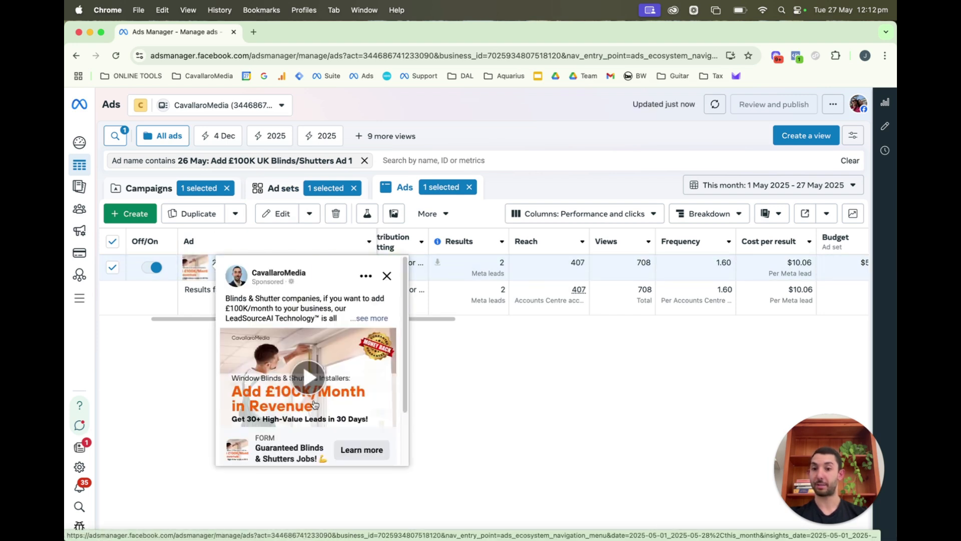
{"action": "scroll", "coordinate": [302, 364], "scroll_direction": "down", "scroll_amount": 1}
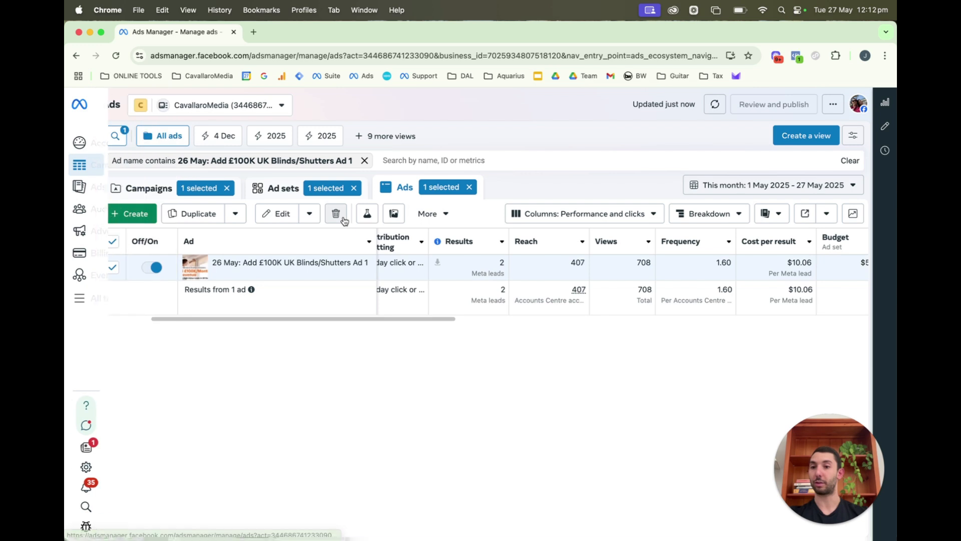
Step: Start creating a custom audience in the Audiences section with Video as its source
{"action": "left_click", "coordinate": [91, 212]}
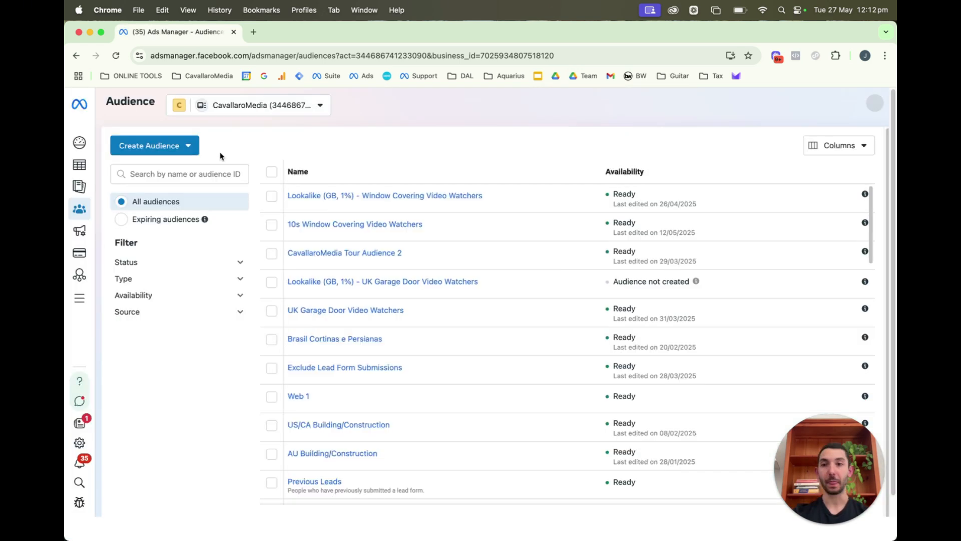
{"action": "left_click", "coordinate": [177, 147]}
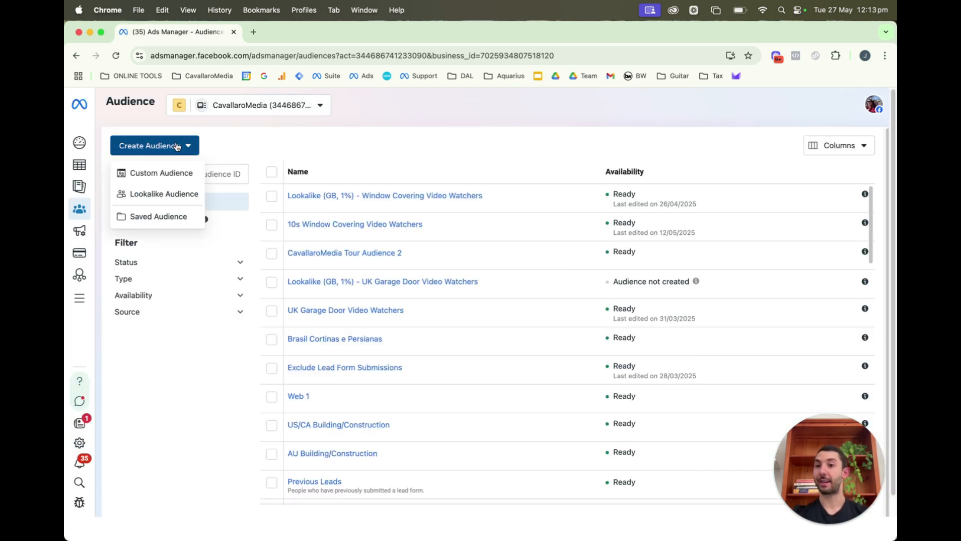
{"action": "left_click", "coordinate": [140, 174]}
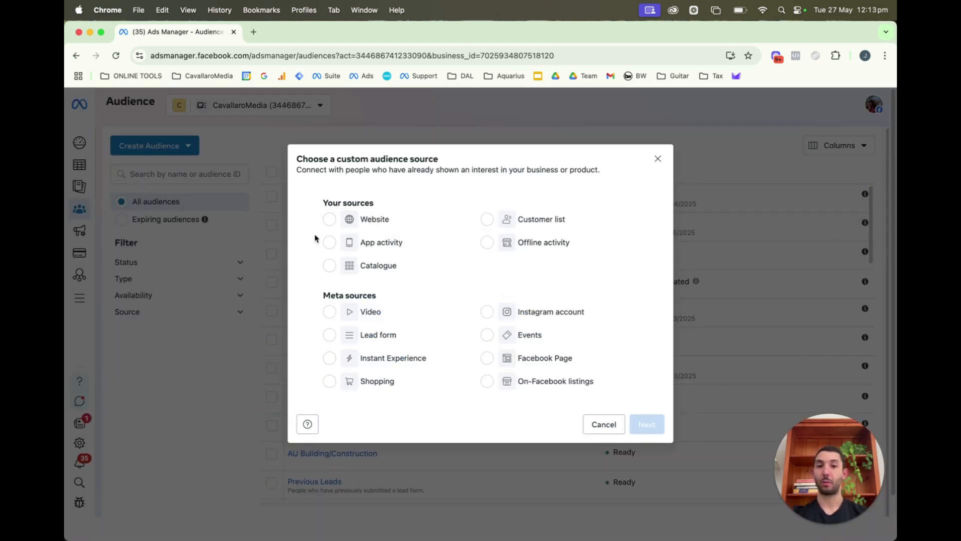
{"action": "left_click", "coordinate": [330, 312]}
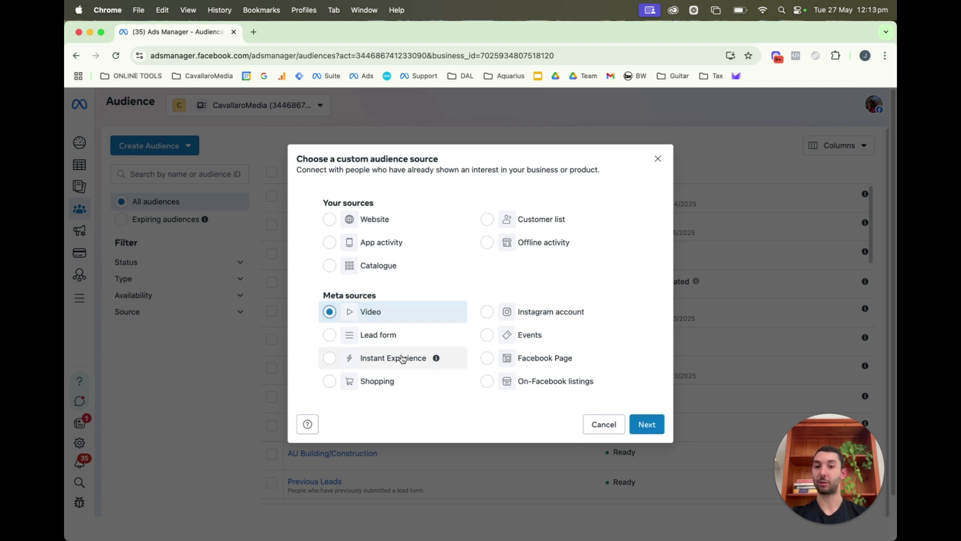
{"action": "left_click", "coordinate": [647, 424]}
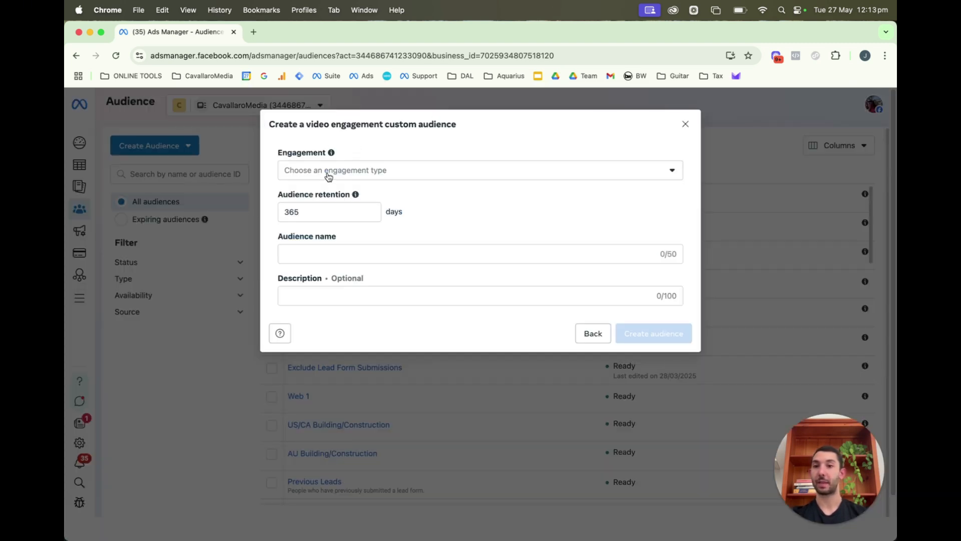
Step: Set the engagement to people who have viewed at least 10 seconds and choose CavallaroMedia as the Facebook Page for selecting videos
{"action": "left_click", "coordinate": [329, 176]}
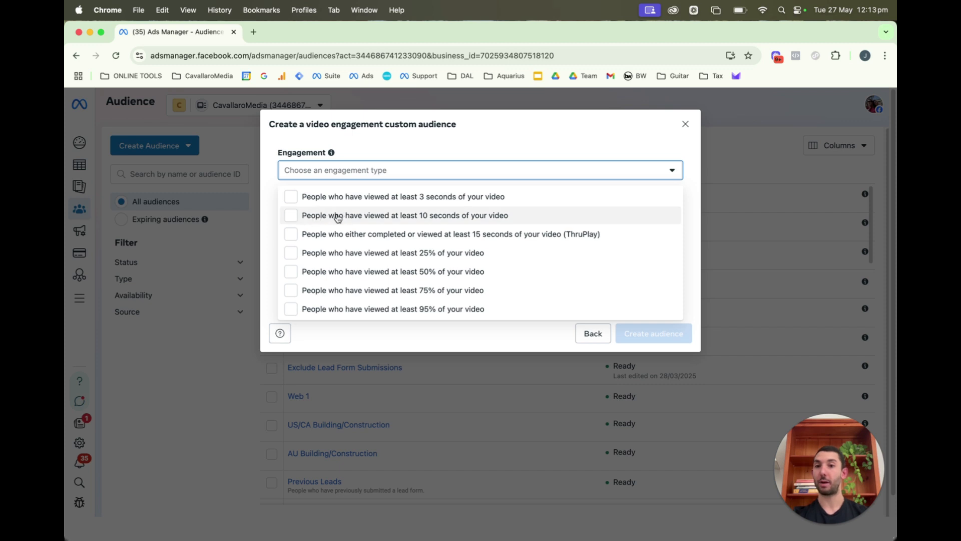
{"action": "left_click", "coordinate": [416, 217]}
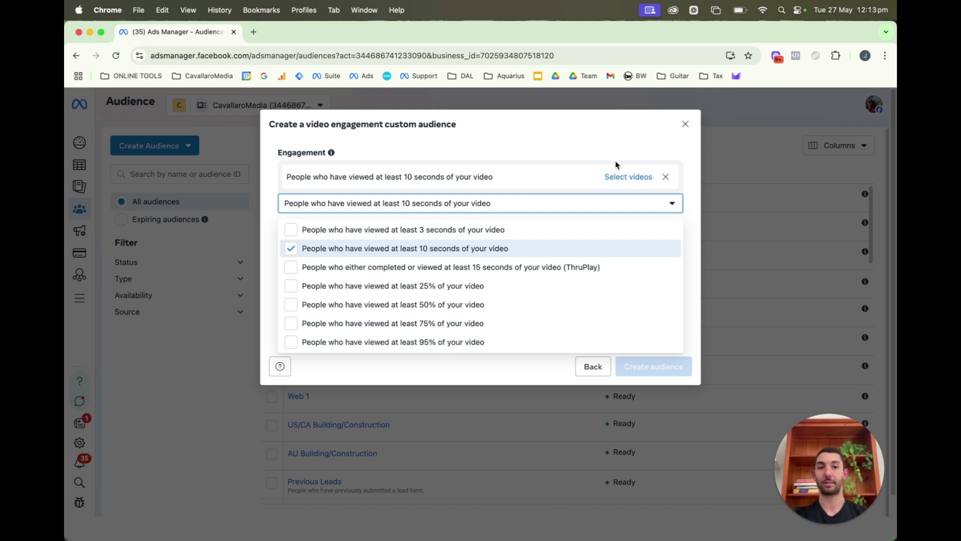
{"action": "left_click", "coordinate": [633, 178]}
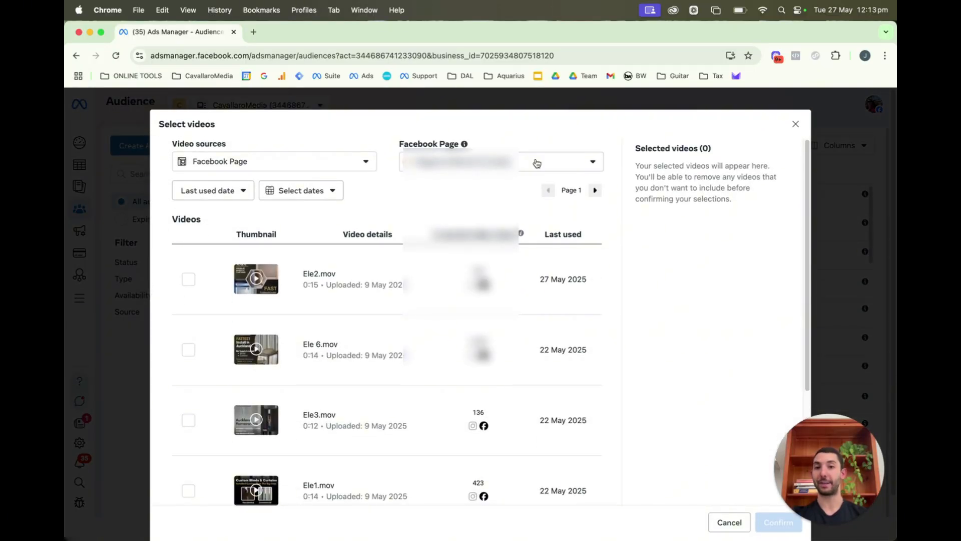
{"action": "left_click", "coordinate": [512, 163]}
{"action": "type", "text": "caval"}
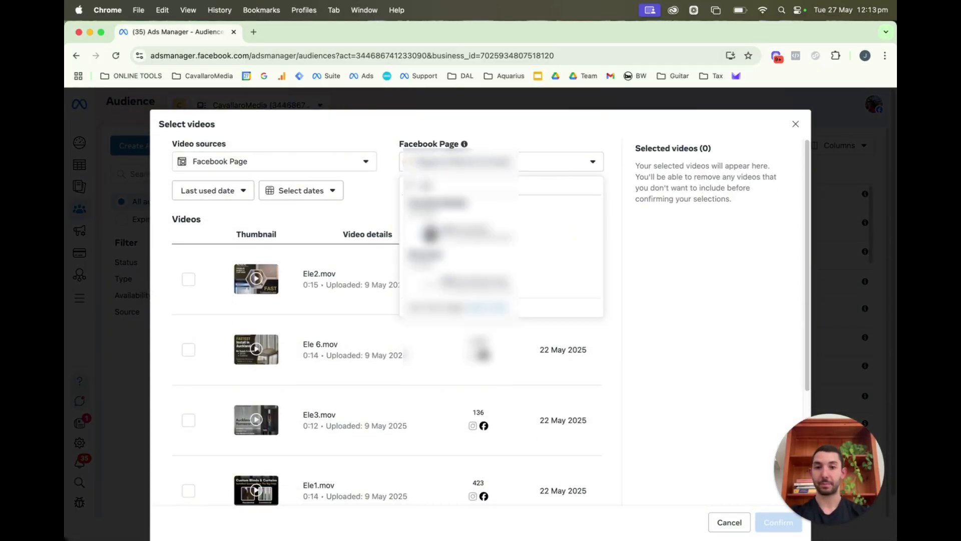
{"action": "left_click", "coordinate": [488, 234]}
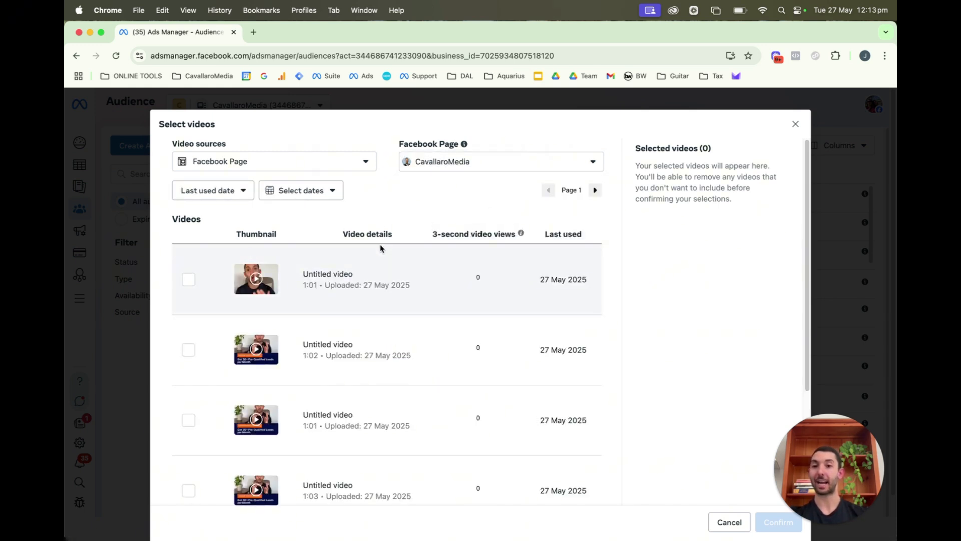
Step: Select the videos Blinds £S1.mov and Blinds £S2.mov on page 2 of the video list, leaving Bl1.mov unselected
{"action": "scroll", "coordinate": [380, 247], "scroll_direction": "down", "scroll_amount": 5}
{"action": "scroll", "coordinate": [381, 249], "scroll_direction": "down", "scroll_amount": 1}
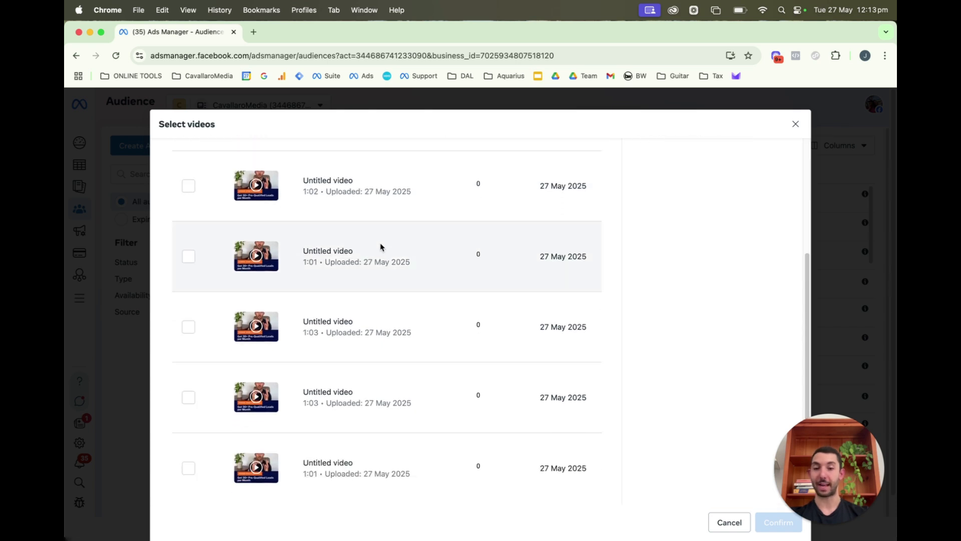
{"action": "scroll", "coordinate": [396, 260], "scroll_direction": "up", "scroll_amount": 5}
{"action": "scroll", "coordinate": [398, 273], "scroll_direction": "down", "scroll_amount": 6}
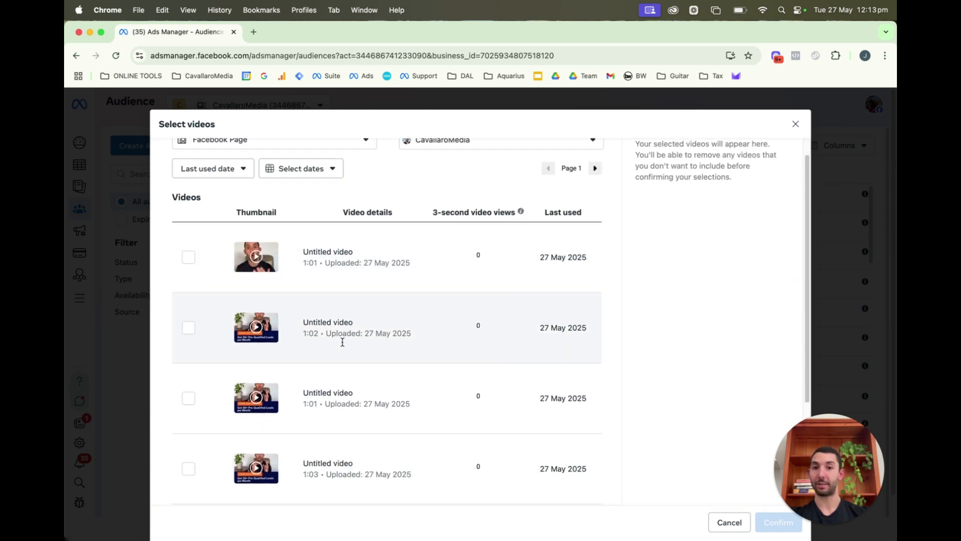
{"action": "scroll", "coordinate": [399, 281], "scroll_direction": "up", "scroll_amount": 5}
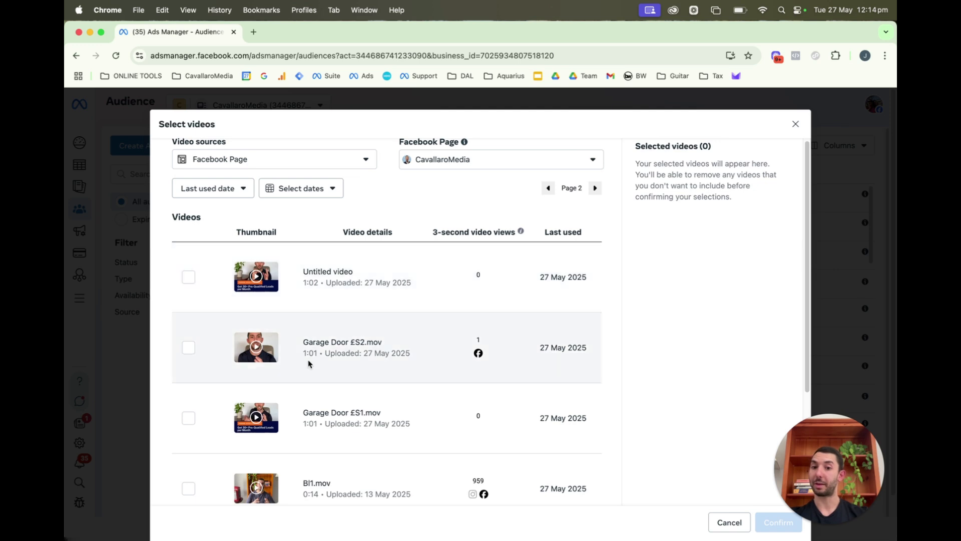
{"action": "scroll", "coordinate": [320, 376], "scroll_direction": "down", "scroll_amount": 3}
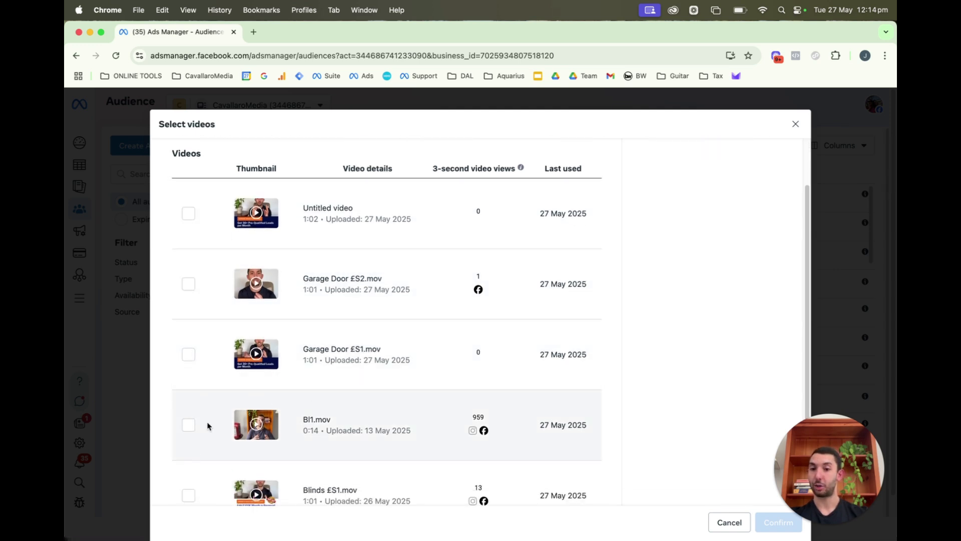
{"action": "left_click", "coordinate": [189, 425]}
{"action": "left_click", "coordinate": [189, 428]}
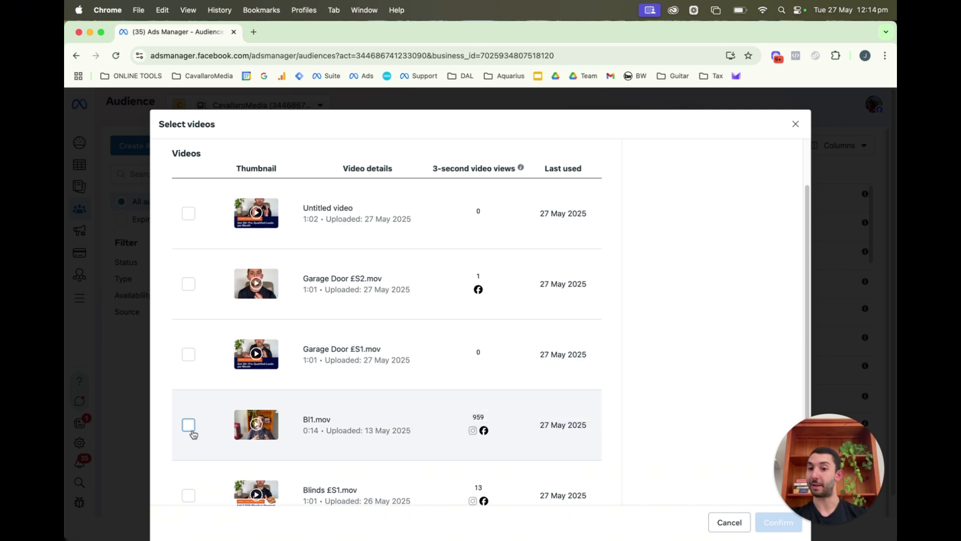
{"action": "scroll", "coordinate": [463, 386], "scroll_direction": "down", "scroll_amount": 3}
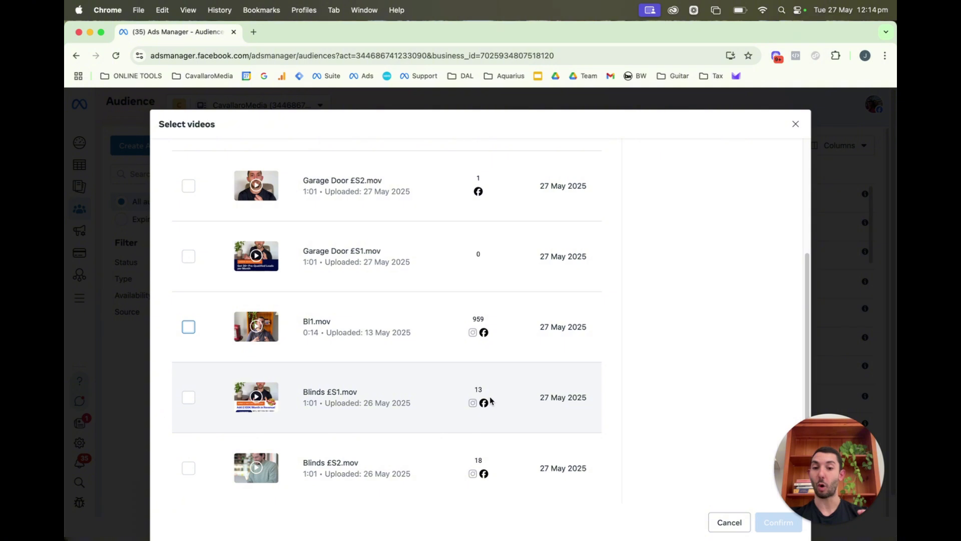
{"action": "left_click", "coordinate": [188, 398]}
{"action": "left_click", "coordinate": [189, 469]}
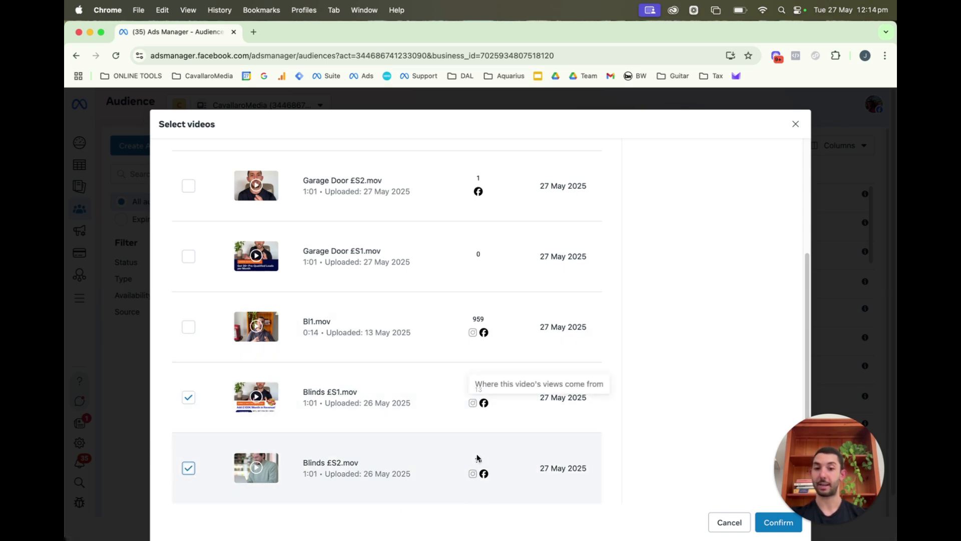
Step: Add Blinds £1.mov from page 3 of the video list and confirm the video selection
{"action": "scroll", "coordinate": [550, 333], "scroll_direction": "up", "scroll_amount": 2}
{"action": "scroll", "coordinate": [550, 332], "scroll_direction": "up", "scroll_amount": 3}
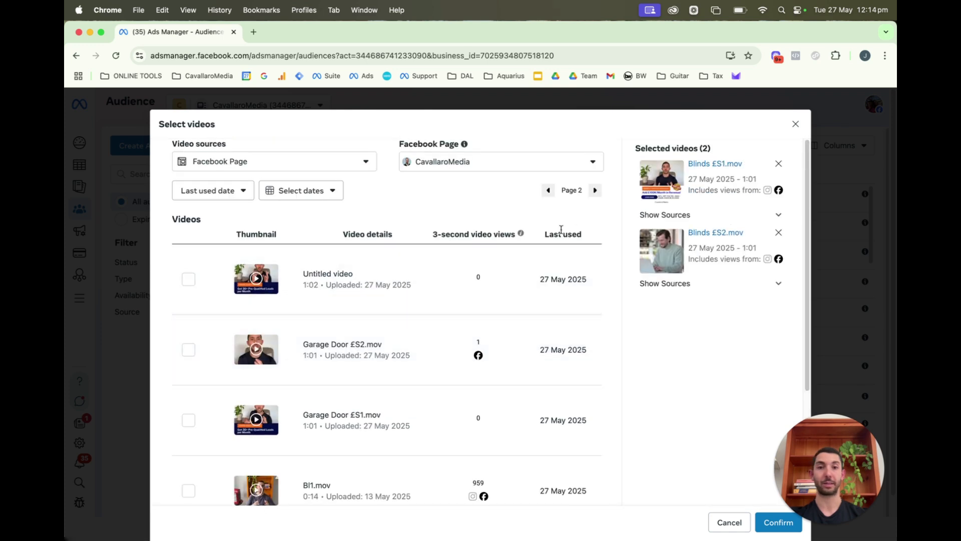
{"action": "left_click", "coordinate": [594, 190]}
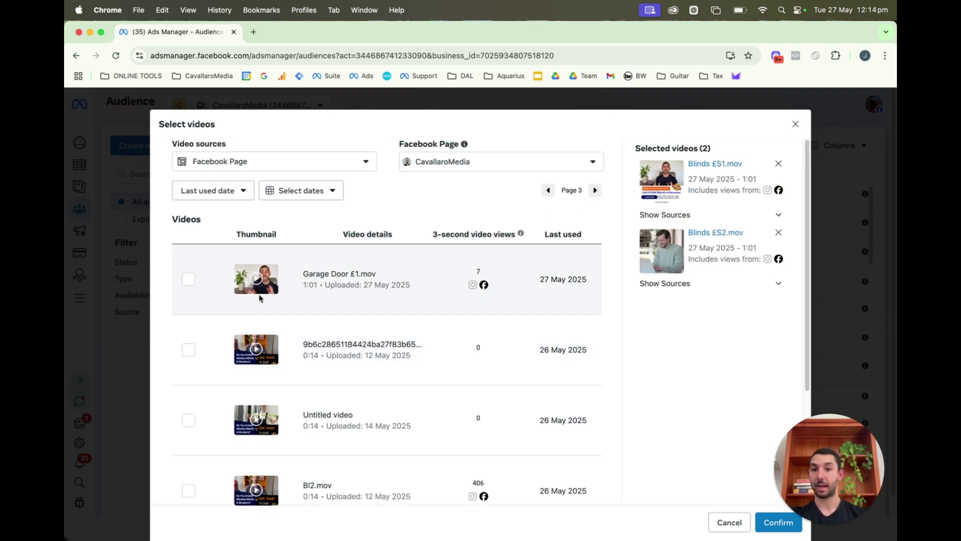
{"action": "scroll", "coordinate": [260, 298], "scroll_direction": "down", "scroll_amount": 3}
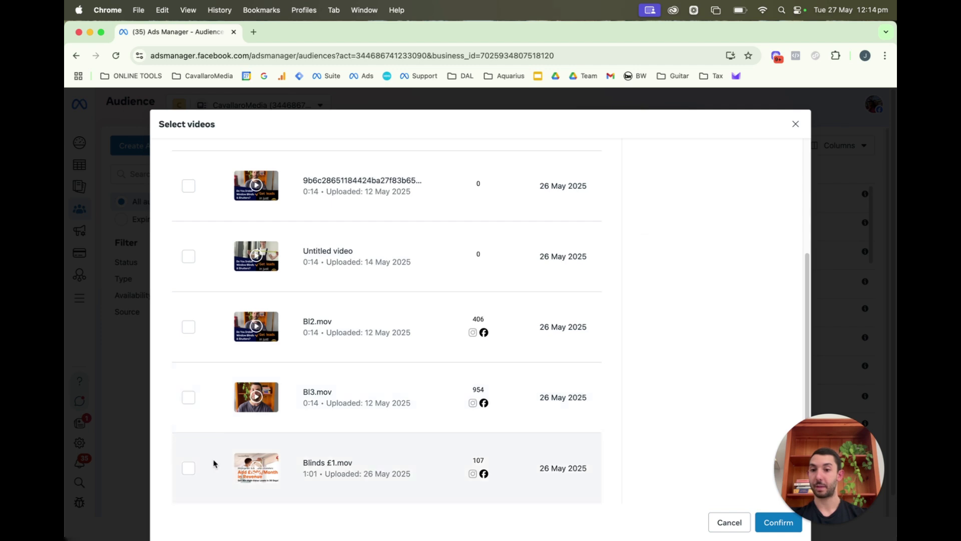
{"action": "left_click", "coordinate": [188, 470]}
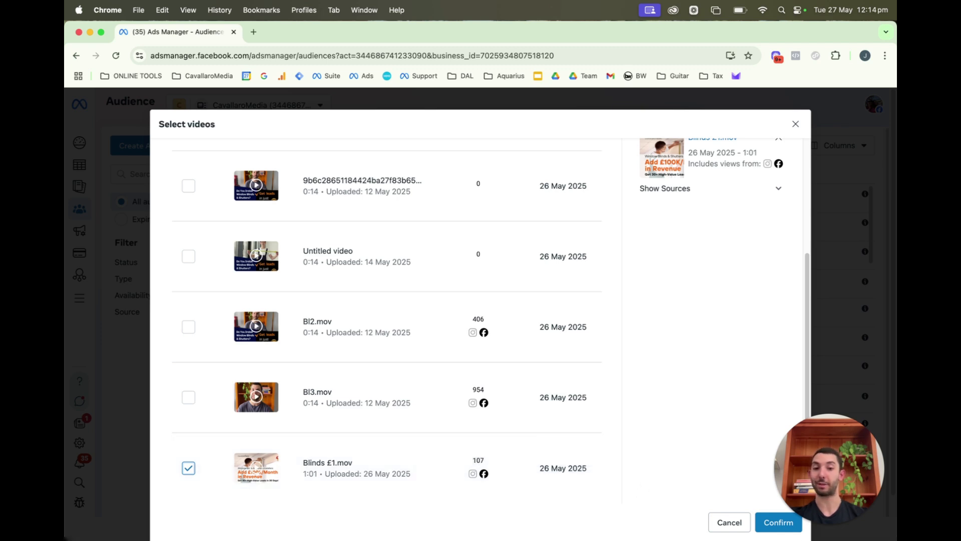
{"action": "left_click", "coordinate": [775, 521]}
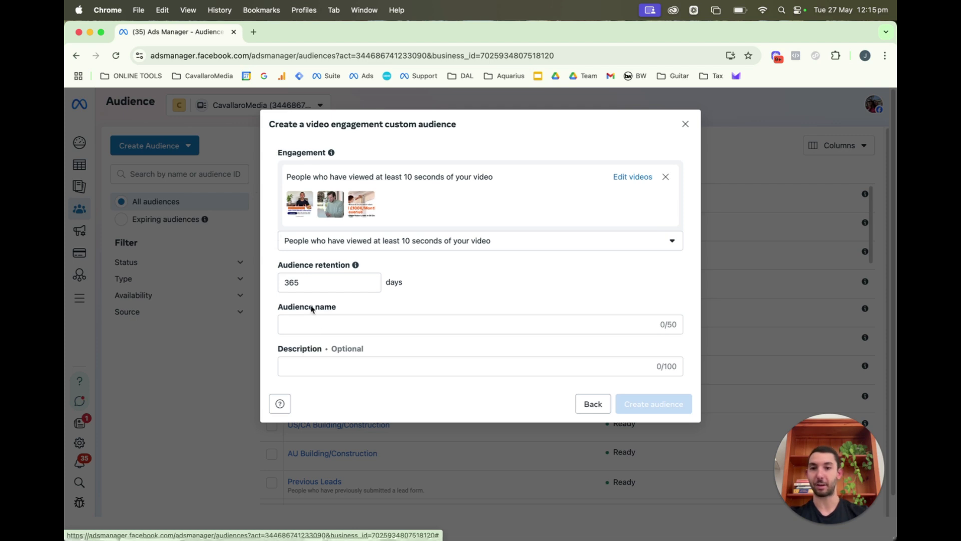
Step: Name the video engagement audience "£100K UK Blinds/Shutters Video viewers" and create it
{"action": "left_click", "coordinate": [325, 323]}
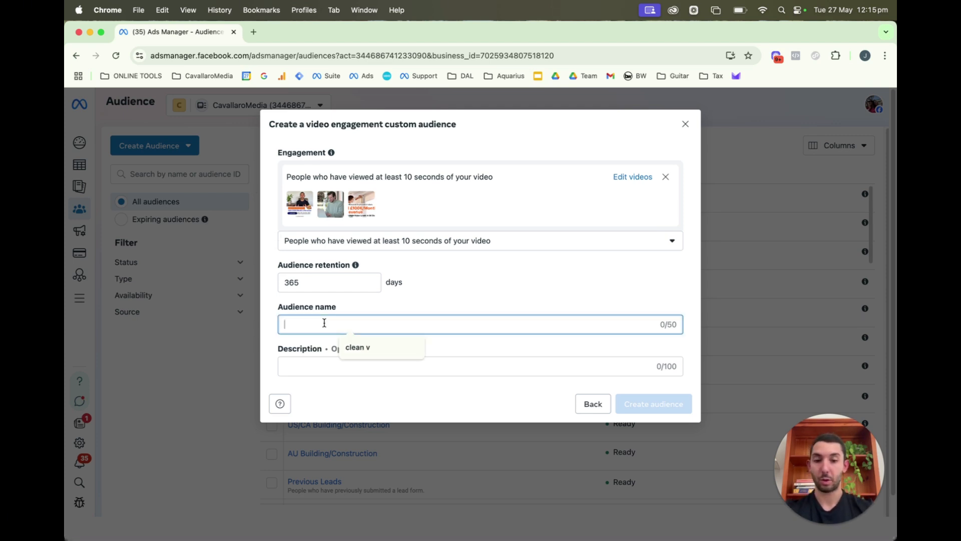
{"action": "type", "text": "£100K"}
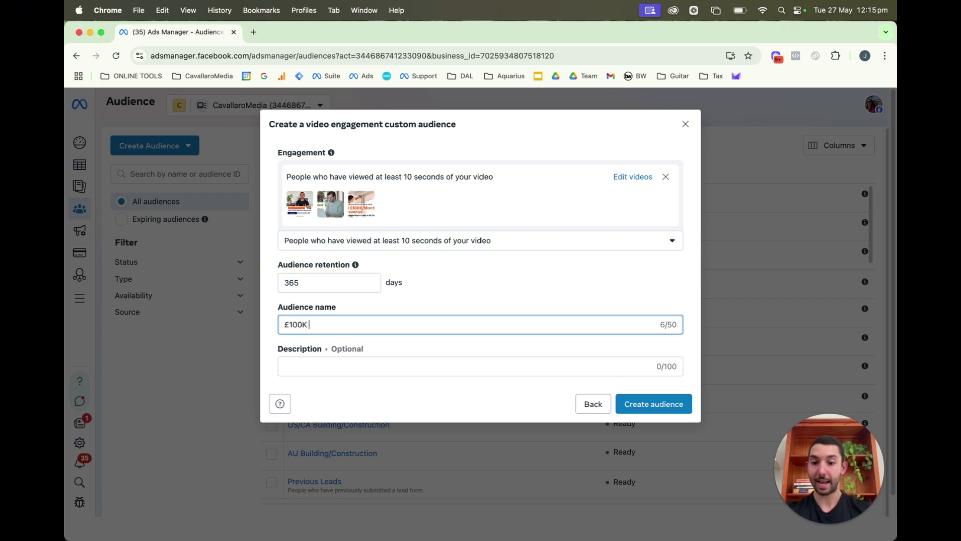
{"action": "type", "text": " UK Blinds"}
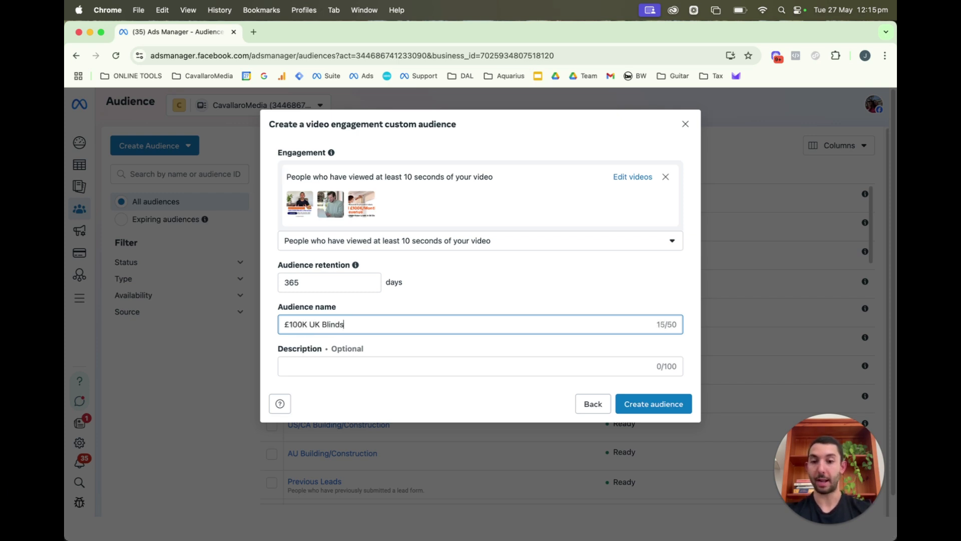
{"action": "type", "text": "/Shu"}
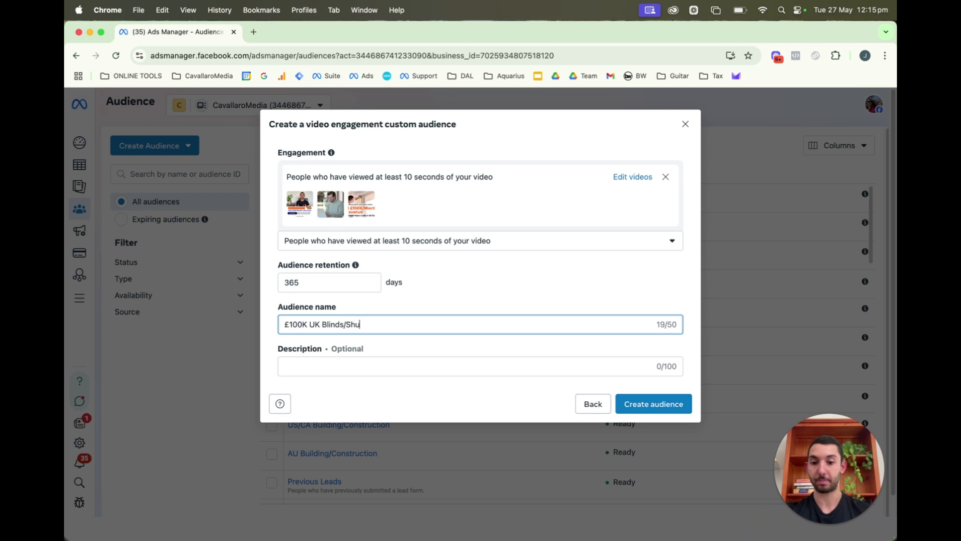
{"action": "type", "text": "tters "}
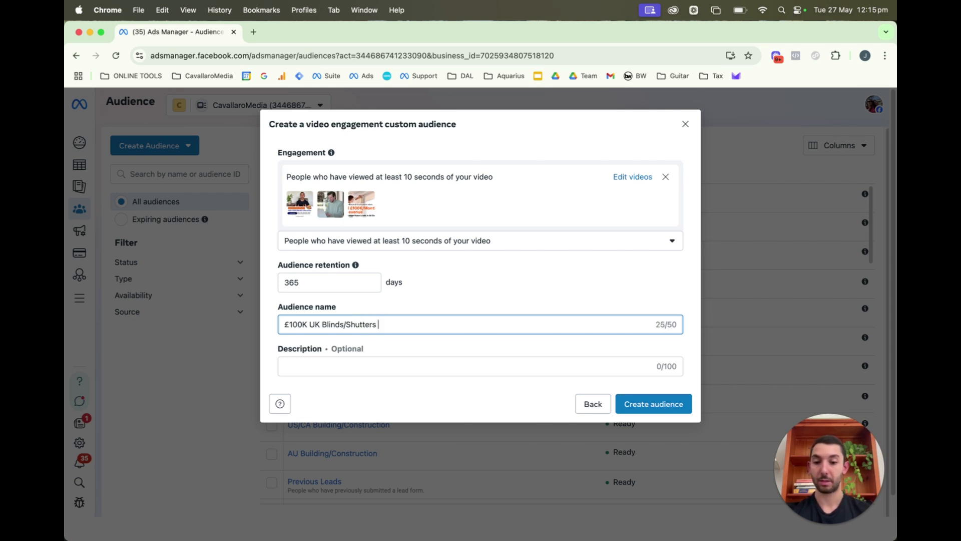
{"action": "type", "text": "Video v"}
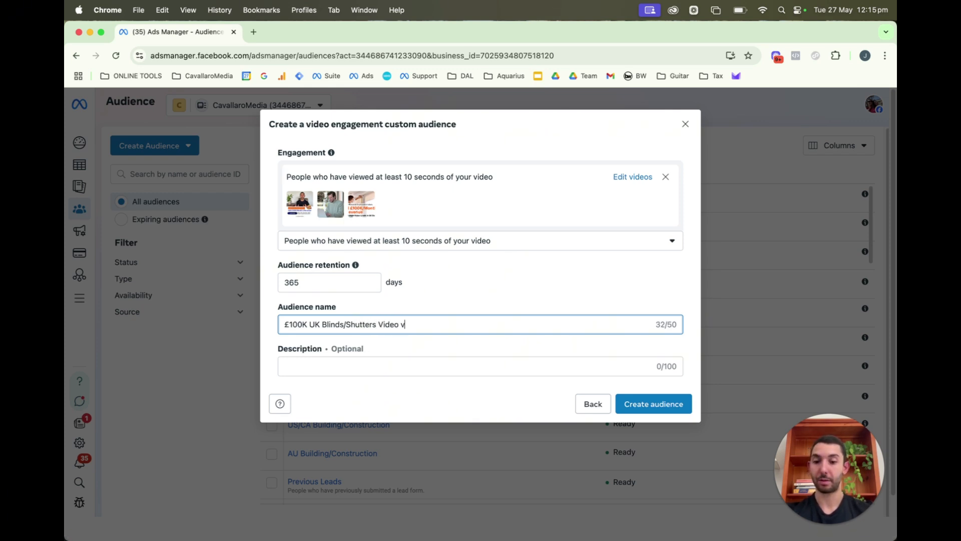
{"action": "type", "text": "iewers"}
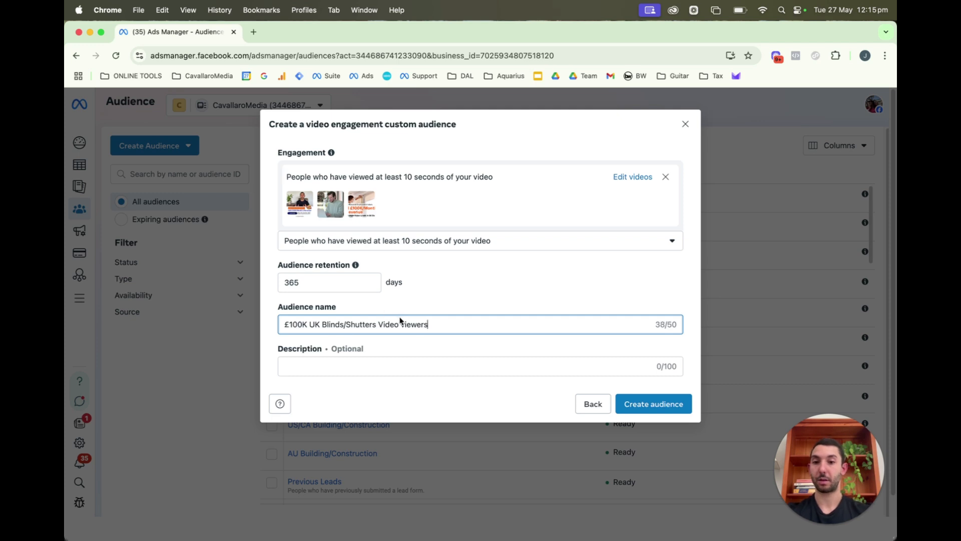
{"action": "left_click", "coordinate": [623, 396]}
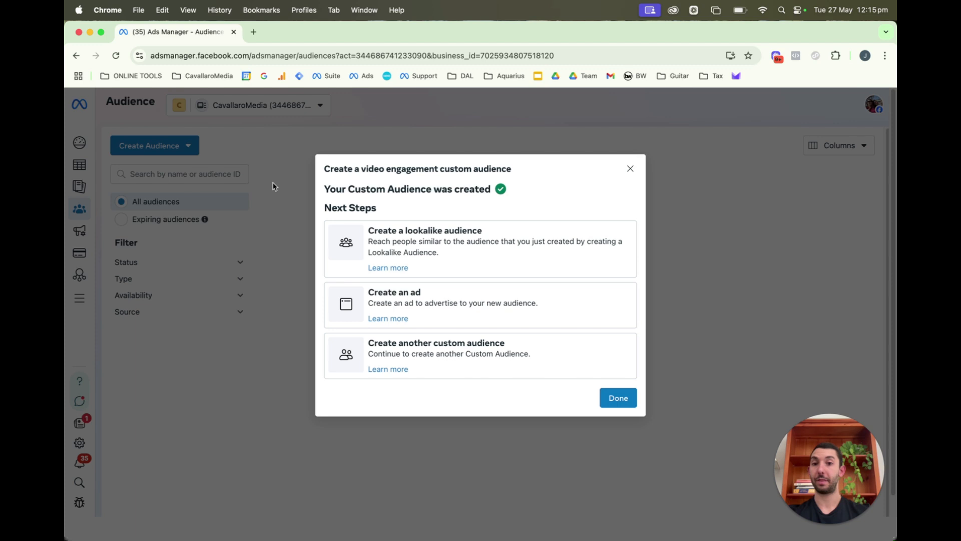
Step: Start a lookalike audience from the new video viewers audience and choose United Kingdom as its location
{"action": "left_click", "coordinate": [356, 244]}
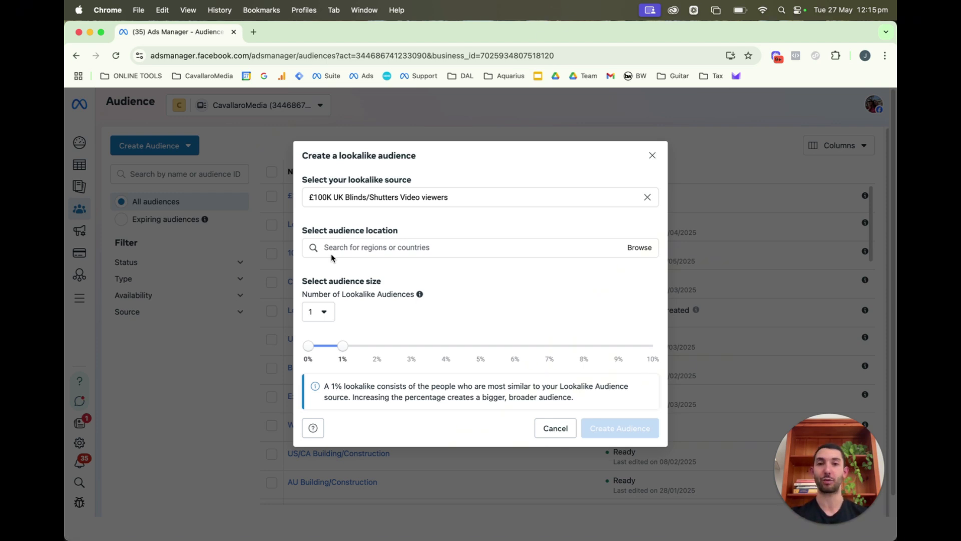
{"action": "left_click", "coordinate": [335, 246]}
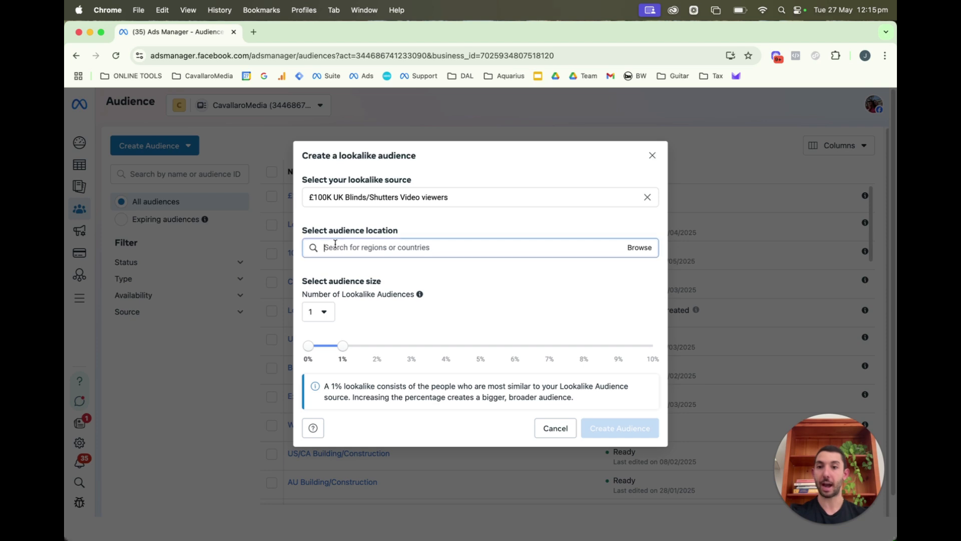
{"action": "type", "text": "un"}
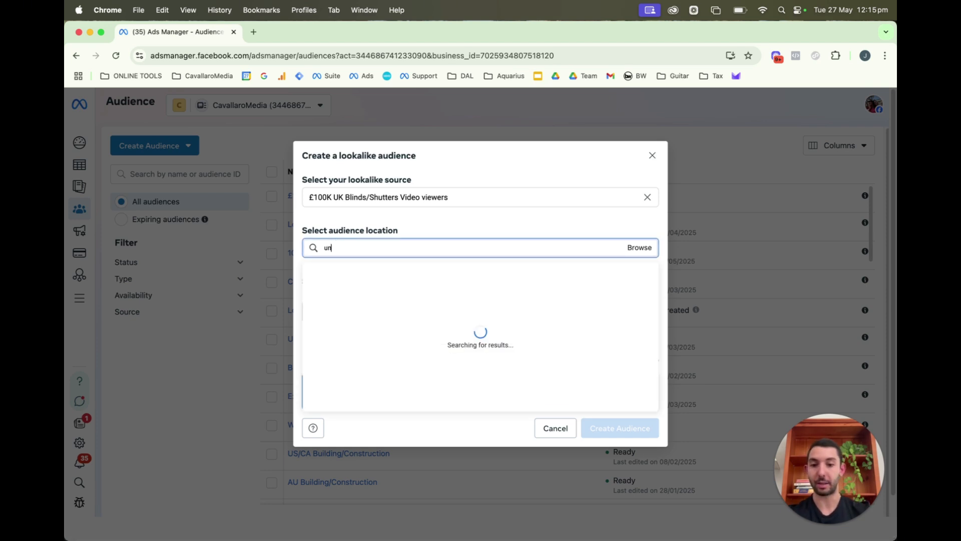
{"action": "type", "text": "ited kin"}
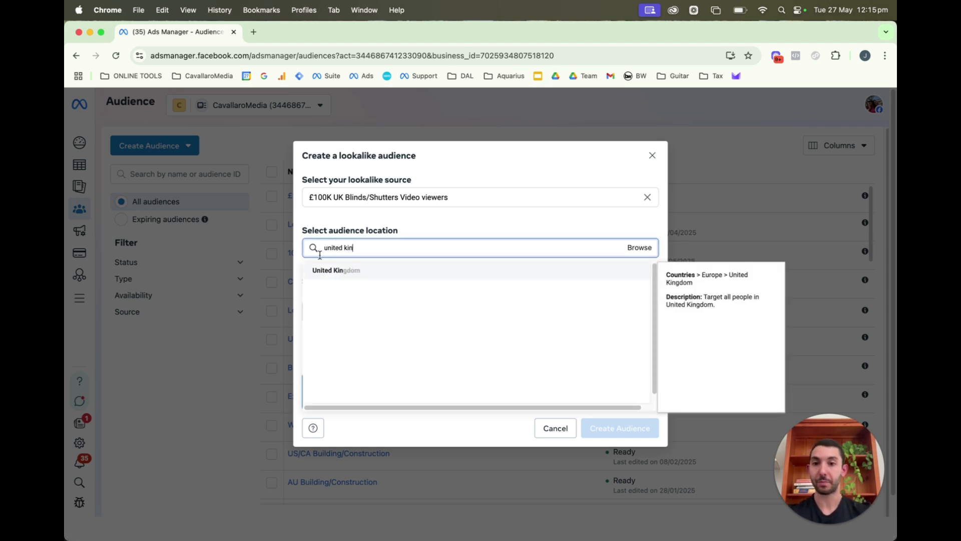
{"action": "left_click", "coordinate": [322, 273]}
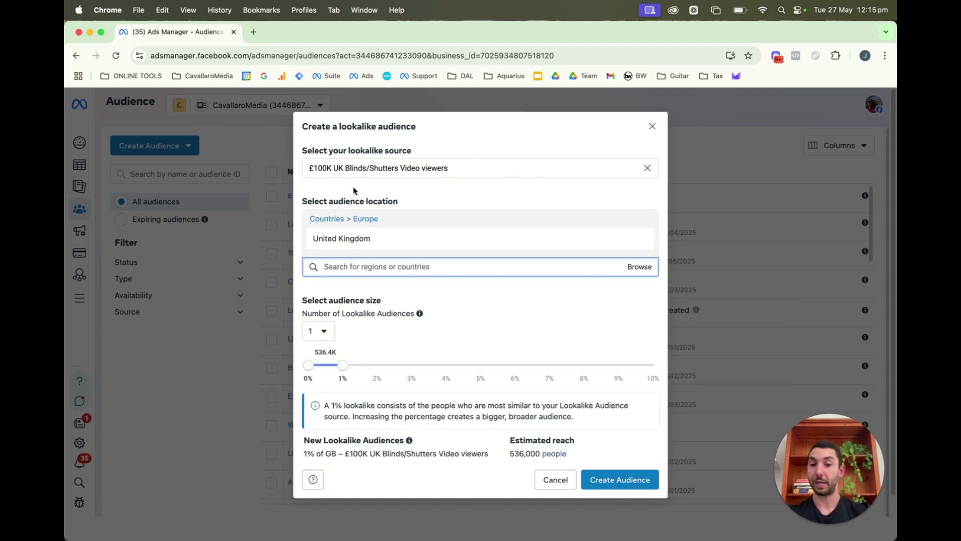
{"action": "left_click", "coordinate": [400, 192]}
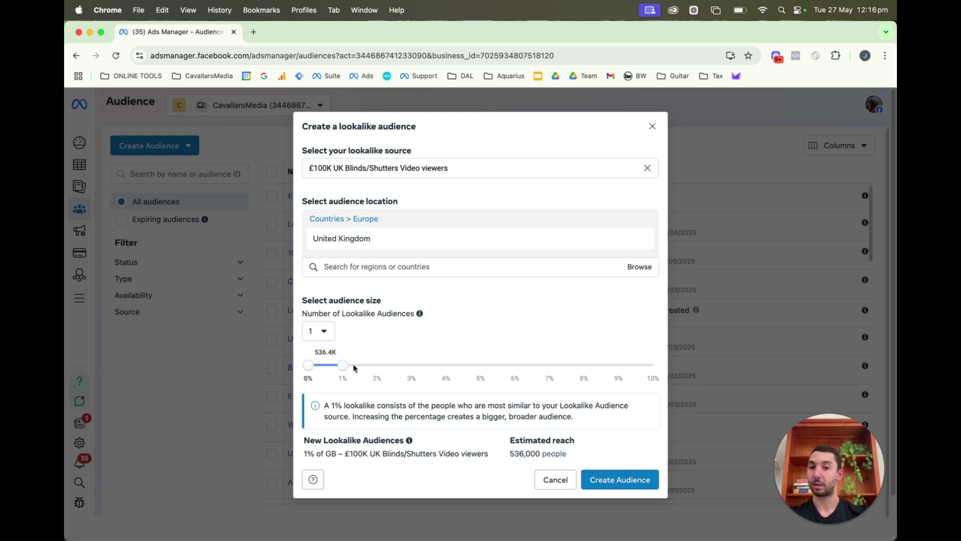
Step: Try a 2% lookalike size, set it back to 1%, and create the lookalike audience
{"action": "left_click_drag", "start_coordinate": [354, 368], "coordinate": [374, 369]}
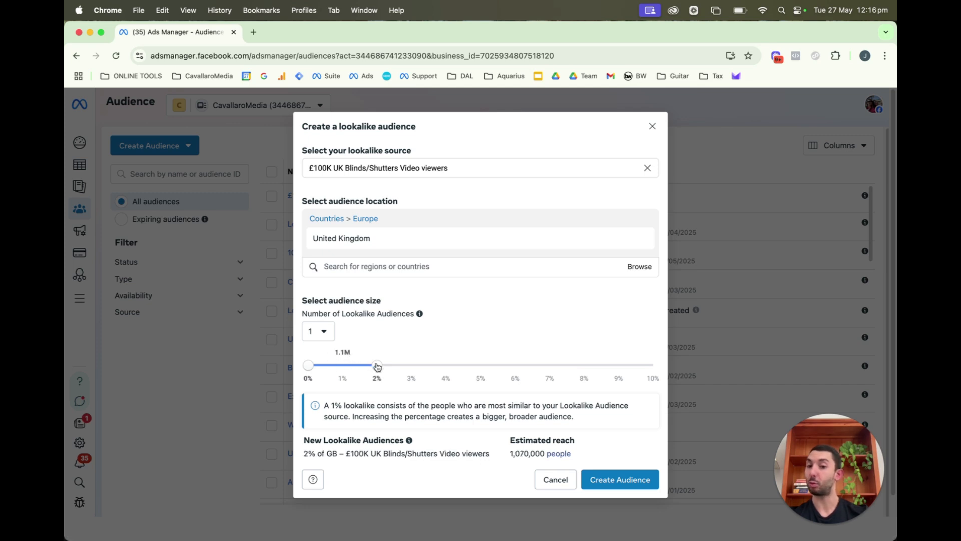
{"action": "left_click_drag", "start_coordinate": [377, 367], "coordinate": [355, 368]}
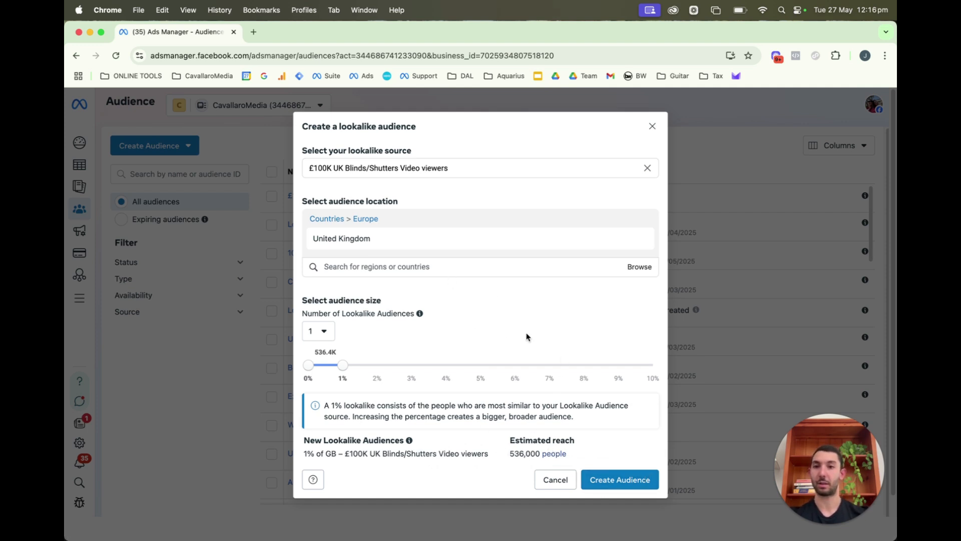
{"action": "left_click", "coordinate": [617, 477]}
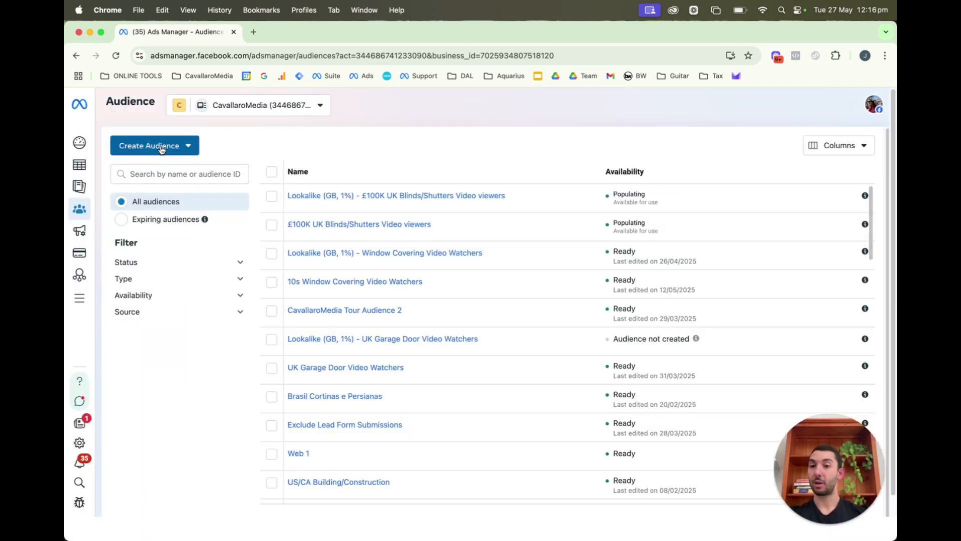
Step: Start creating another custom audience with Website as its source
{"action": "left_click", "coordinate": [162, 148]}
{"action": "mouse_move", "coordinate": [154, 178]}
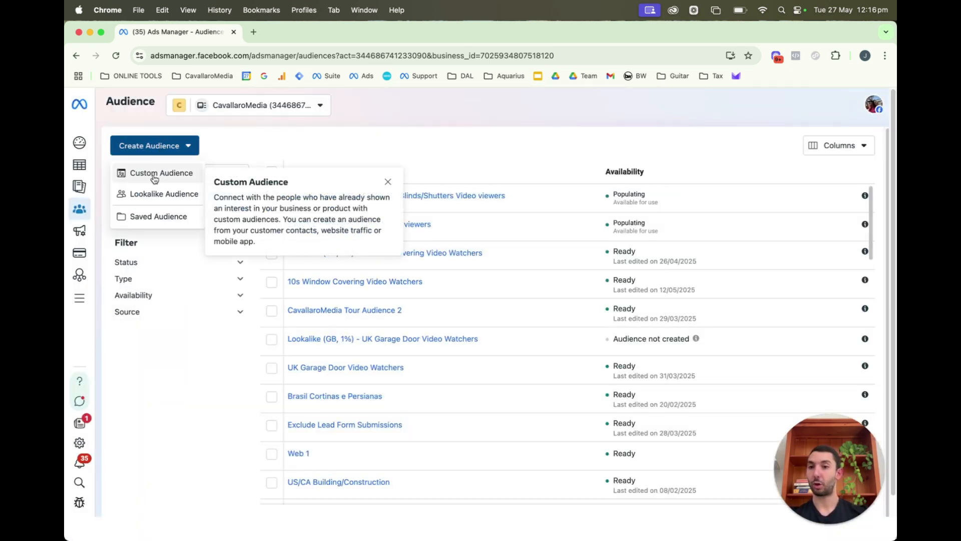
{"action": "left_click", "coordinate": [155, 175]}
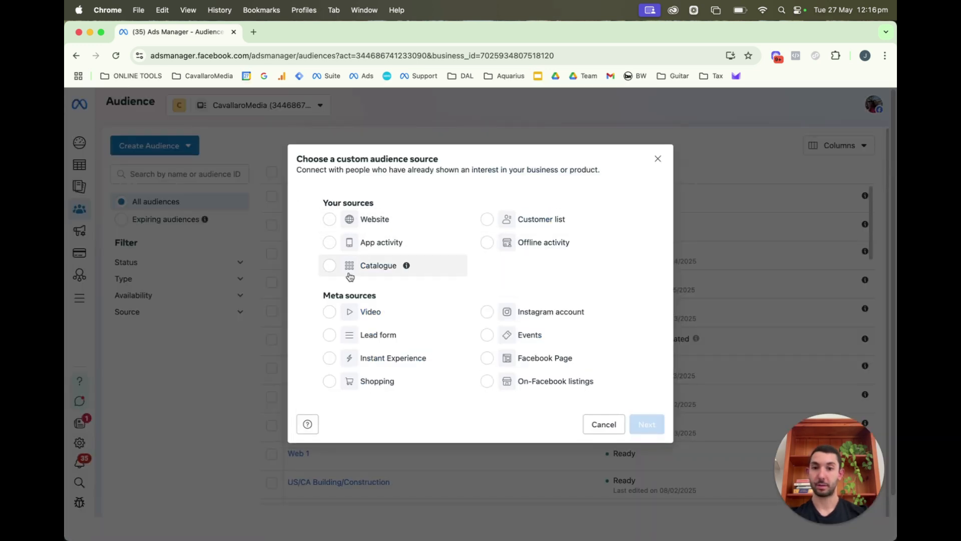
{"action": "left_click", "coordinate": [330, 218]}
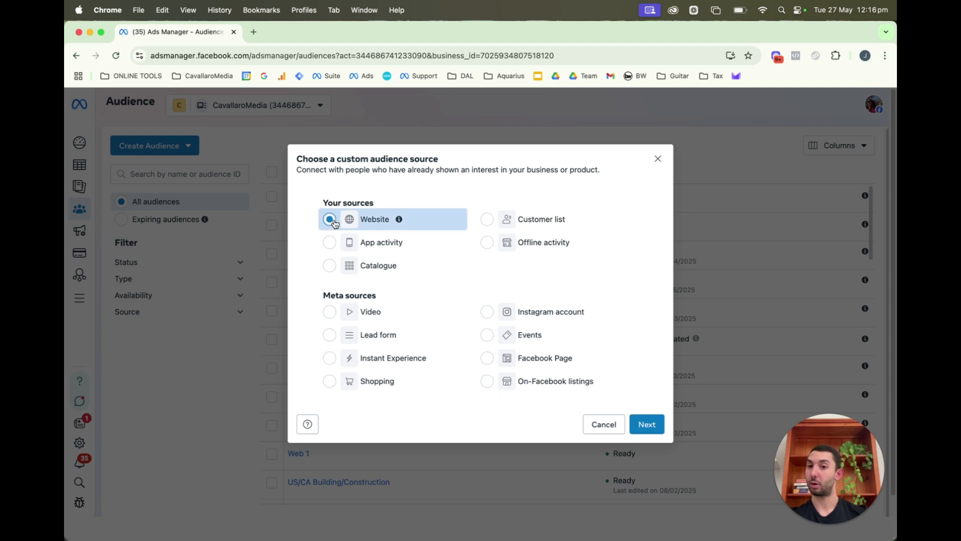
{"action": "left_click", "coordinate": [644, 426]}
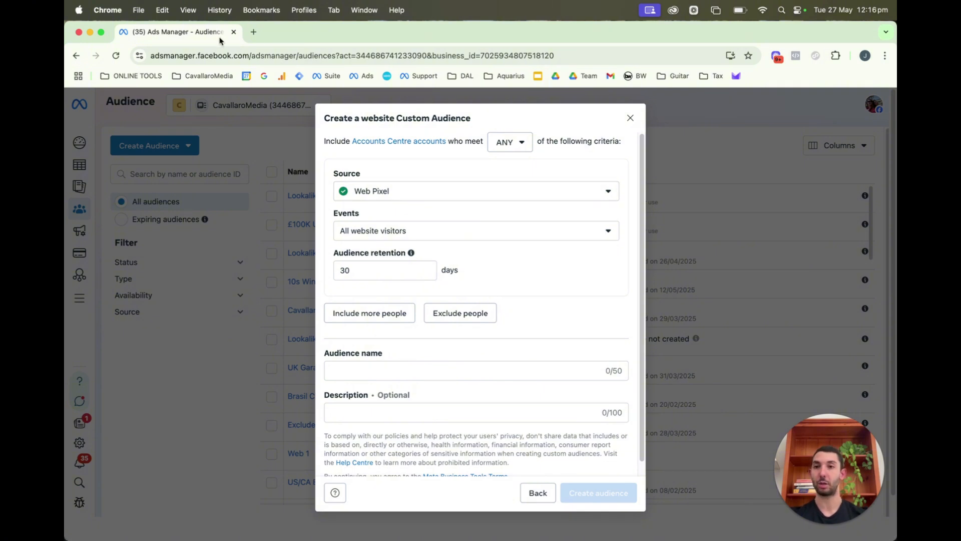
Step: Open schedule.cavallaromedia.com in a new browser tab and examine the landing page's testimonials, client results and social links
{"action": "left_click", "coordinate": [254, 34]}
{"action": "type", "text": "sch"}
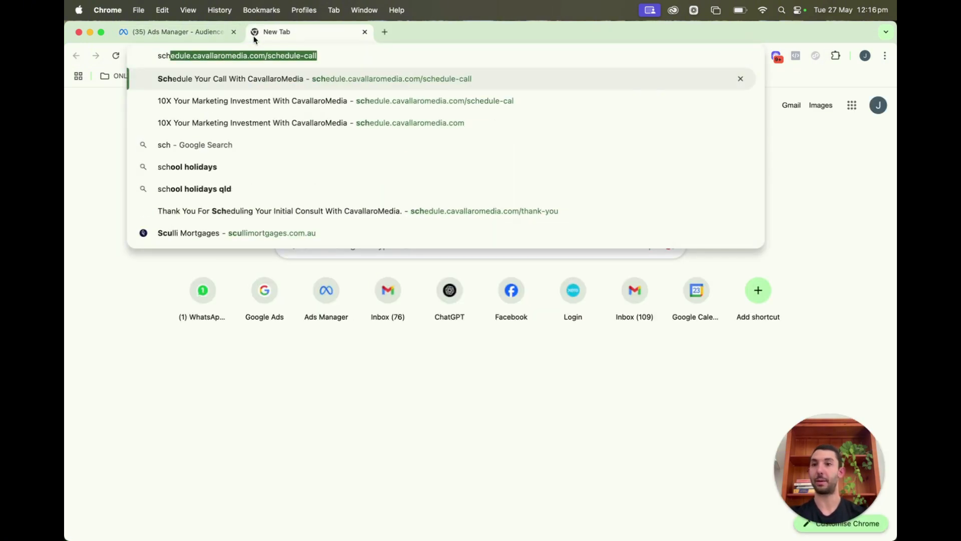
{"action": "left_click_drag", "start_coordinate": [325, 57], "coordinate": [267, 55]}
{"action": "key", "text": "BackSpace"}
{"action": "key", "text": "Return"}
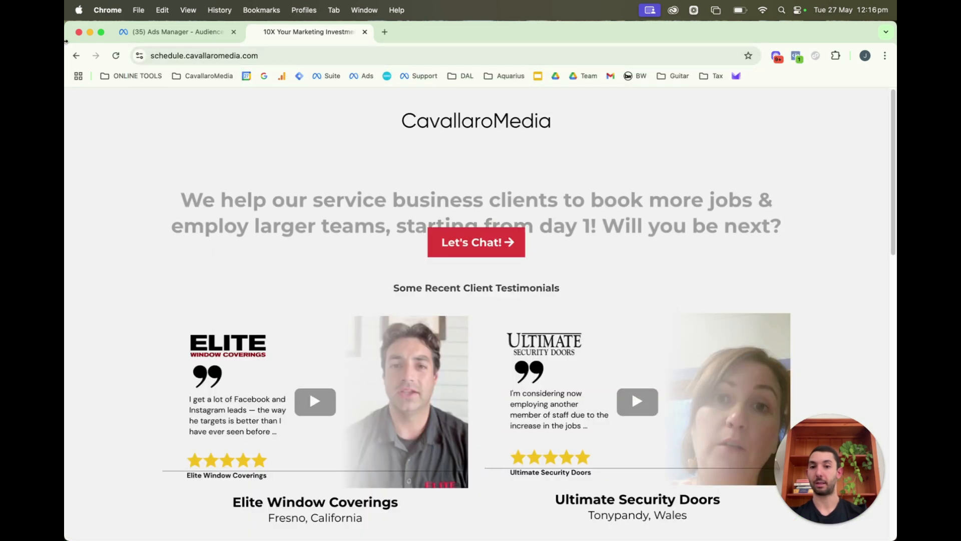
{"action": "scroll", "coordinate": [84, 223], "scroll_direction": "down", "scroll_amount": 3}
{"action": "scroll", "coordinate": [86, 221], "scroll_direction": "down", "scroll_amount": 3}
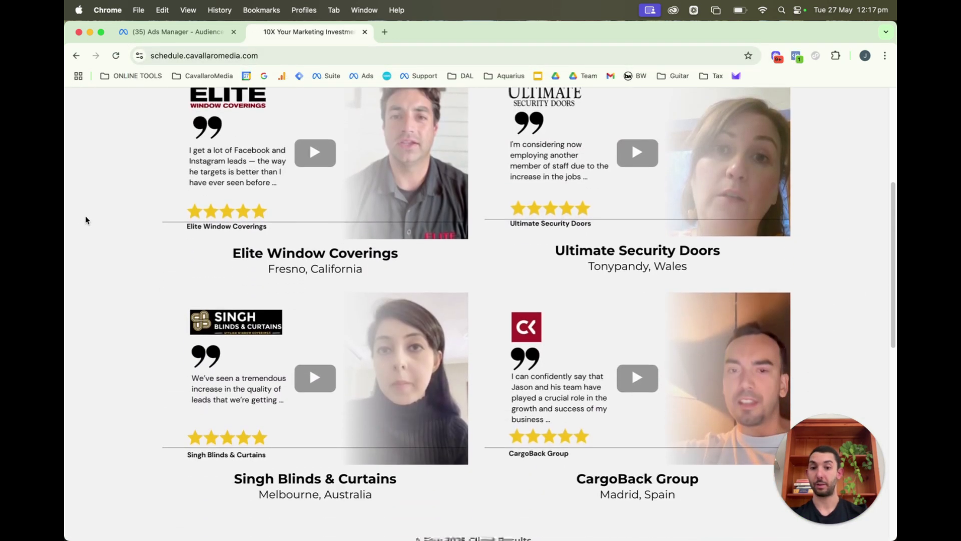
{"action": "scroll", "coordinate": [86, 221], "scroll_direction": "down", "scroll_amount": 8}
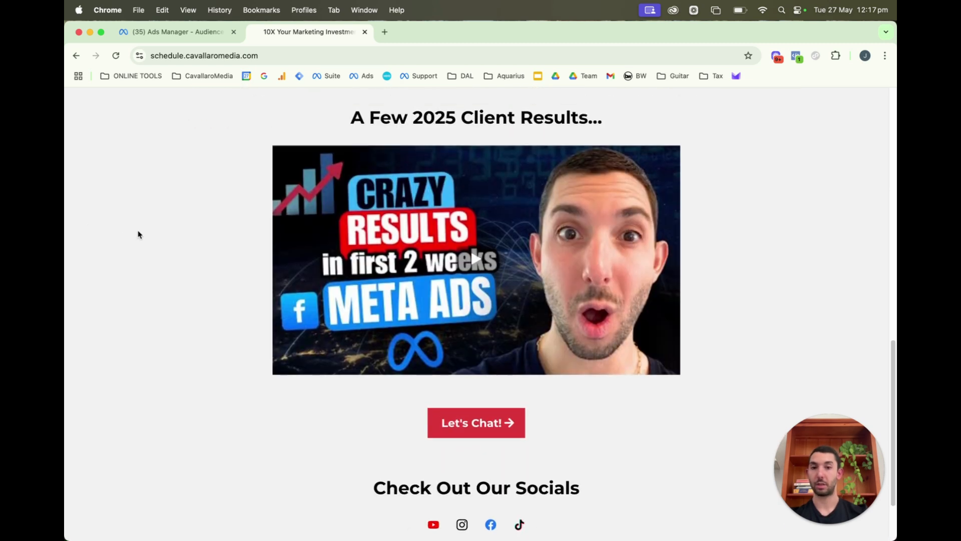
{"action": "scroll", "coordinate": [133, 209], "scroll_direction": "down", "scroll_amount": 2}
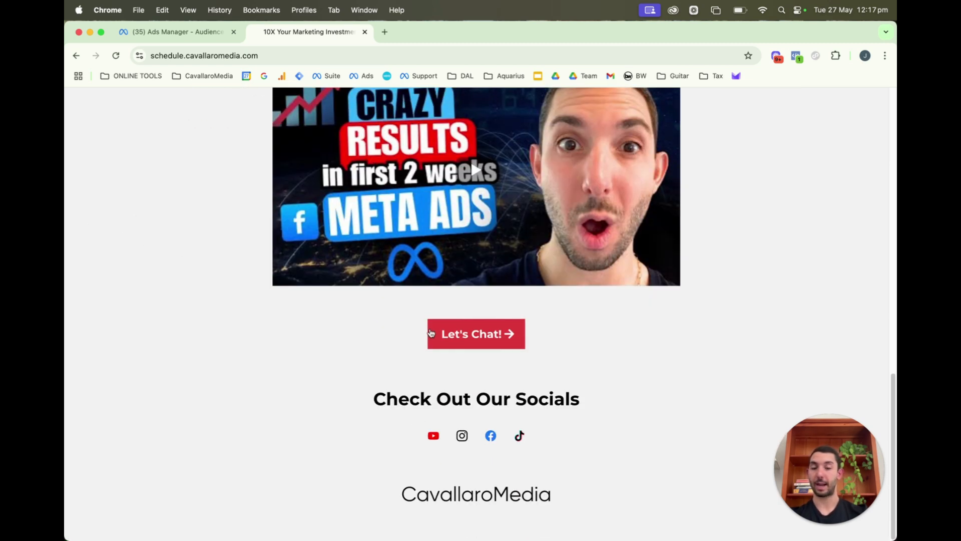
{"action": "scroll", "coordinate": [506, 333], "scroll_direction": "up", "scroll_amount": 15}
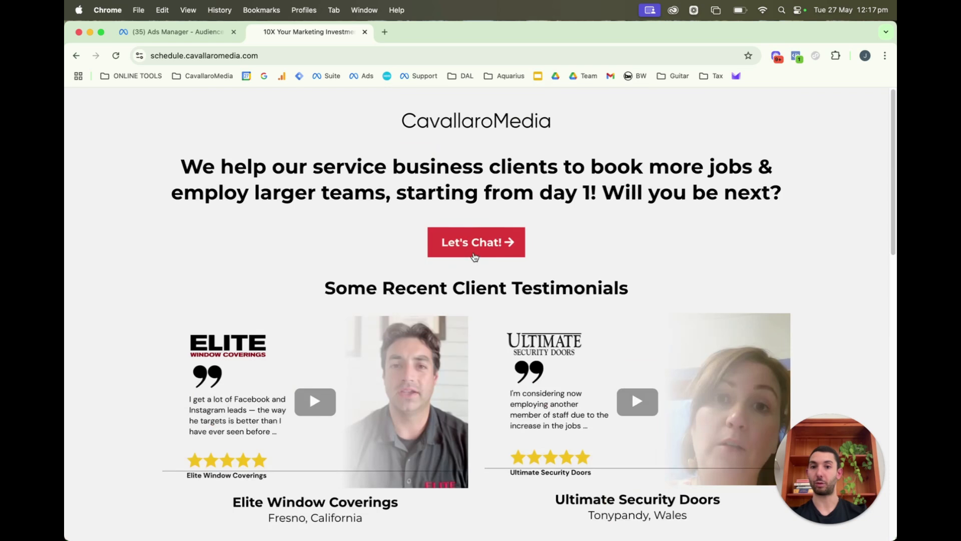
Step: Follow the landing page's Let's Chat link, look over the call scheduling calendar, and close the site to return to Ads Manager
{"action": "left_click", "coordinate": [474, 256]}
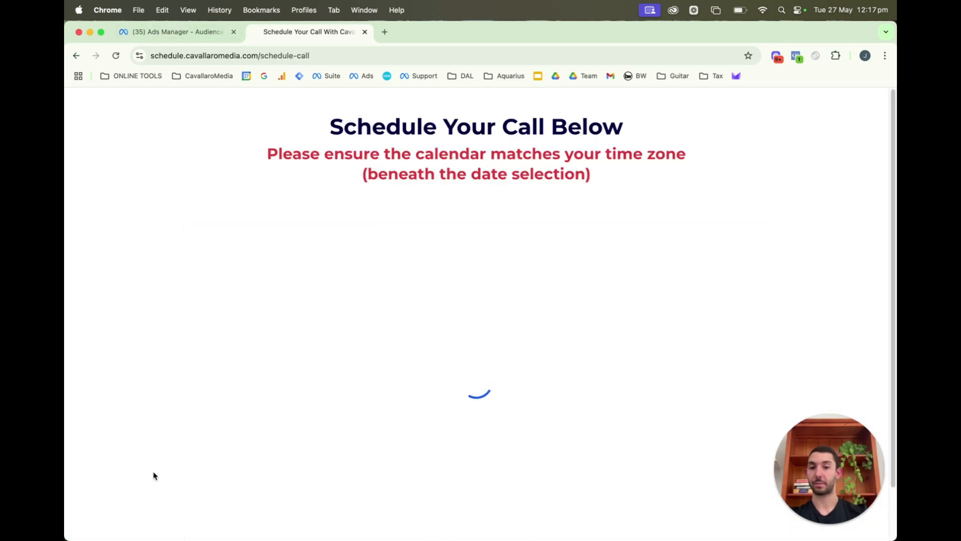
{"action": "scroll", "coordinate": [213, 236], "scroll_direction": "down", "scroll_amount": 1}
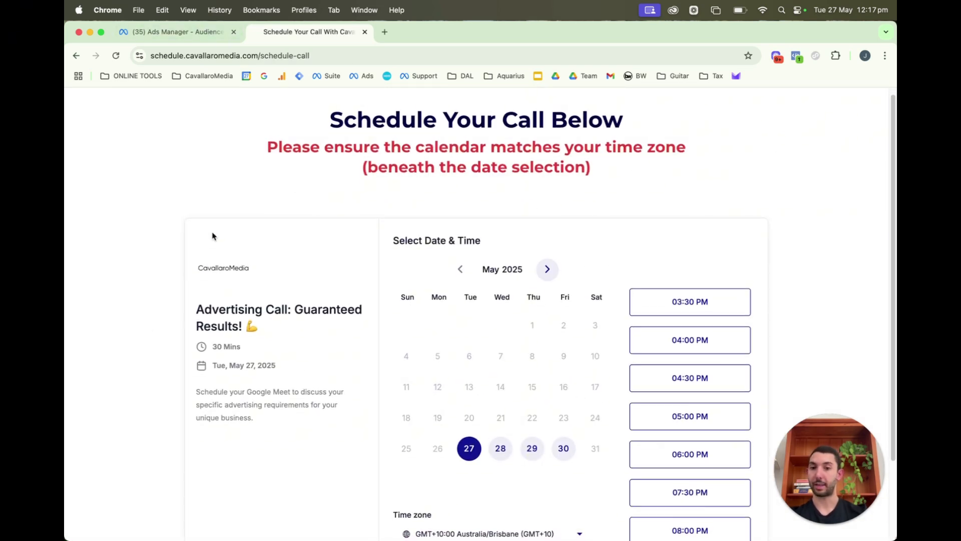
{"action": "scroll", "coordinate": [212, 236], "scroll_direction": "down", "scroll_amount": 1}
{"action": "left_click", "coordinate": [365, 32]}
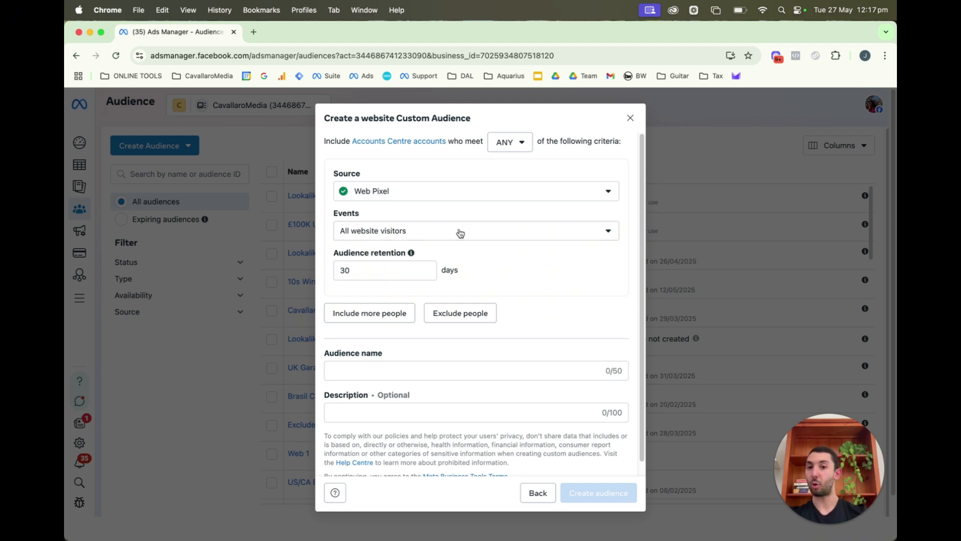
Step: Try an audience retention of 180 days for the website custom audience
{"action": "double_click", "coordinate": [352, 269]}
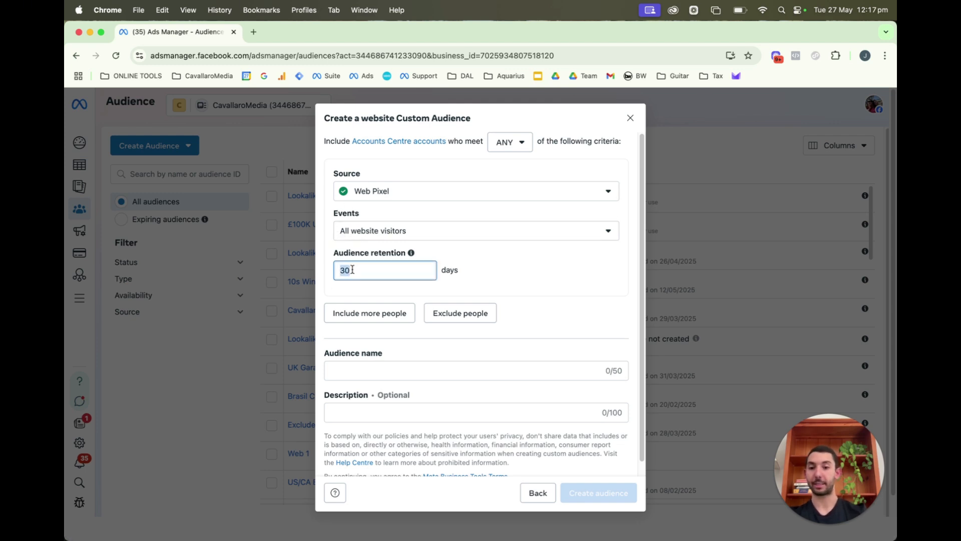
{"action": "type", "text": "91"}
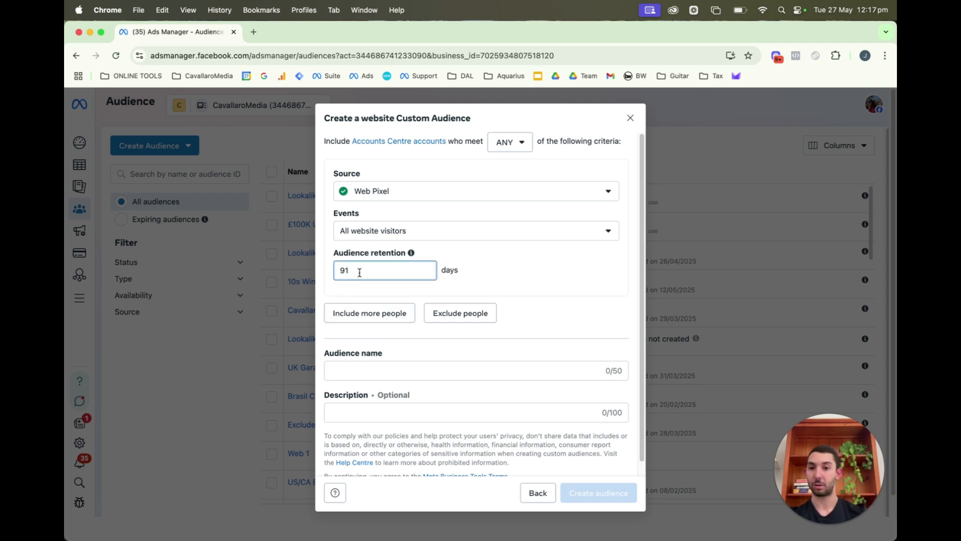
{"action": "key", "text": "BackSpace"}
{"action": "key", "text": "BackSpace"}
{"action": "type", "text": "18"}
{"action": "left_click", "coordinate": [522, 241]}
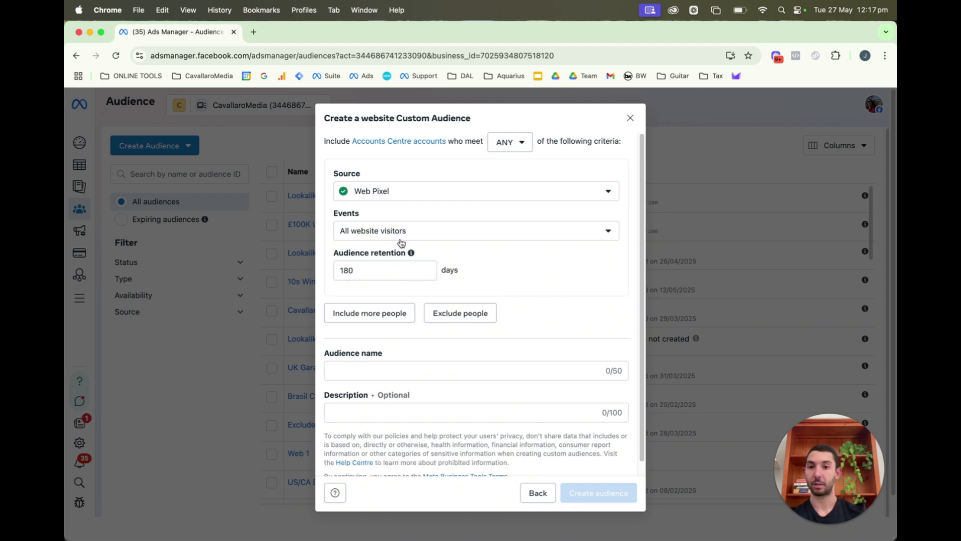
Step: Try a 365-day audience retention for the website custom audience, and set it back to 180 days
{"action": "double_click", "coordinate": [365, 269]}
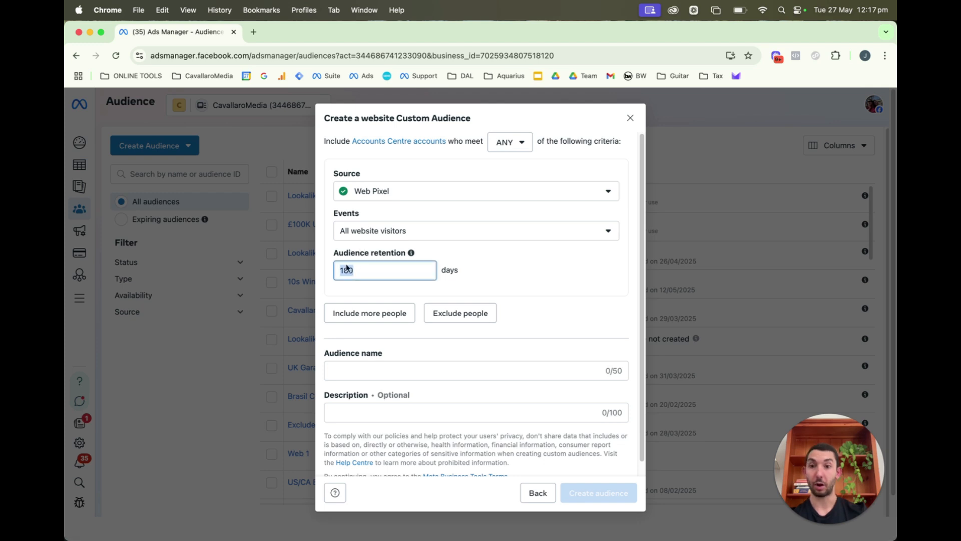
{"action": "type", "text": "36"}
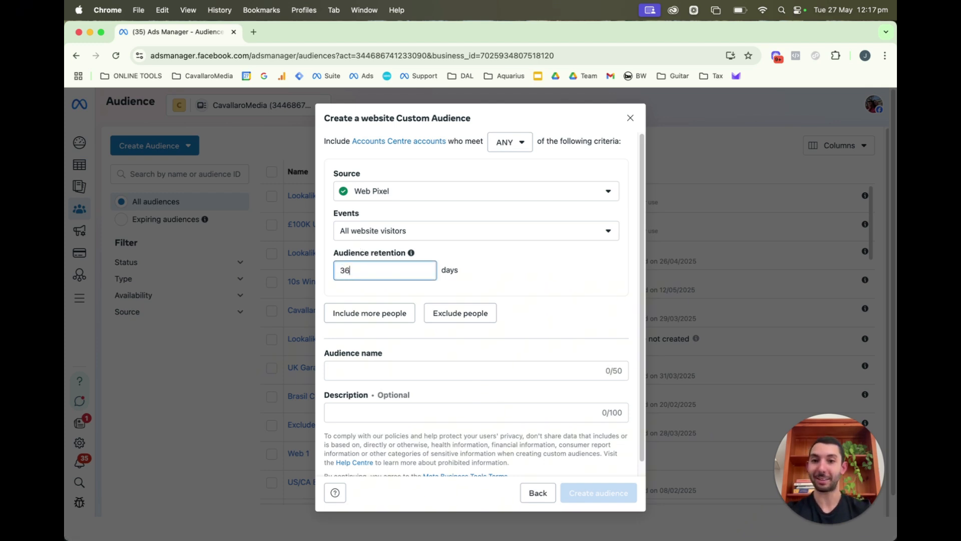
{"action": "type", "text": "5"}
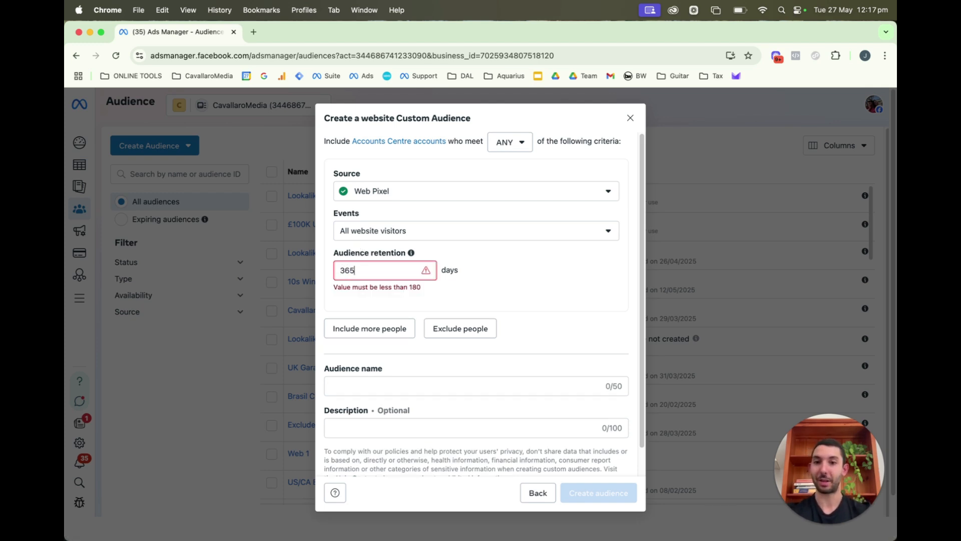
{"action": "double_click", "coordinate": [371, 270]}
{"action": "type", "text": "180"}
{"action": "left_click", "coordinate": [515, 279]}
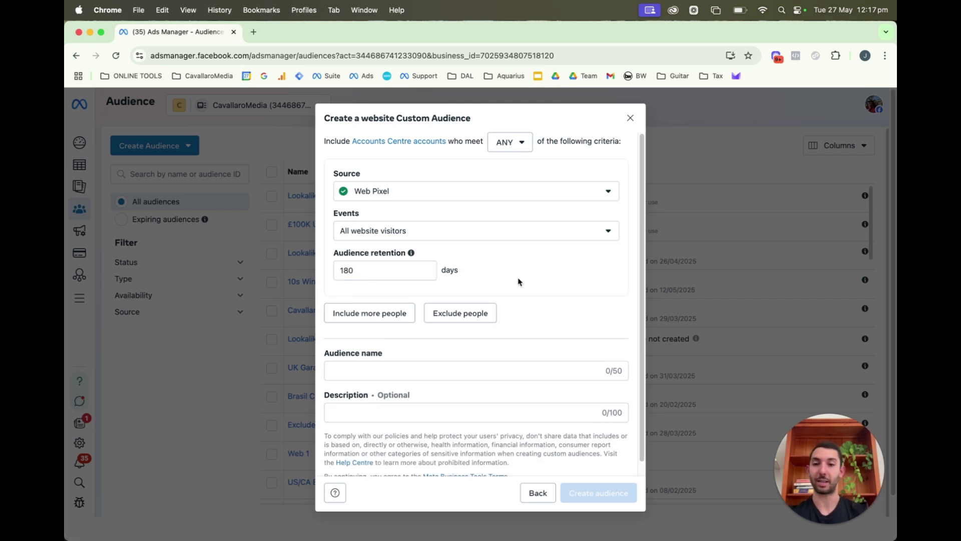
Step: Name the website audience "Website visitors from Blinds Ads" and close its setup without creating it
{"action": "left_click", "coordinate": [413, 370]}
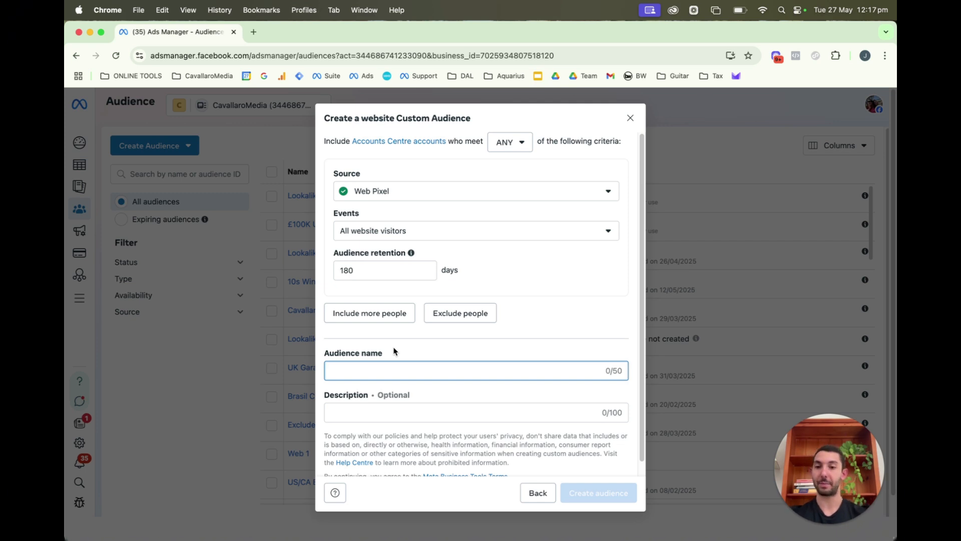
{"action": "type", "text": "We"}
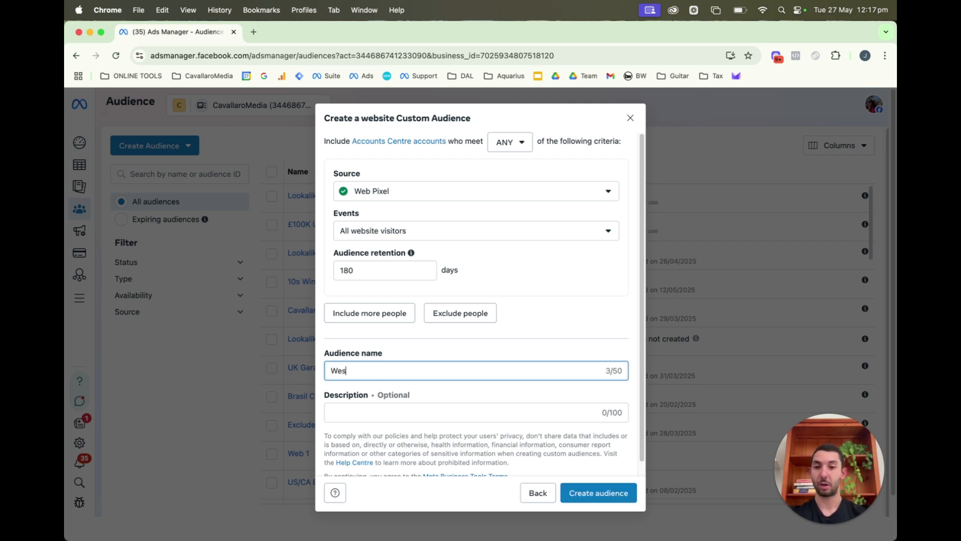
{"action": "type", "text": "bsite visitors"}
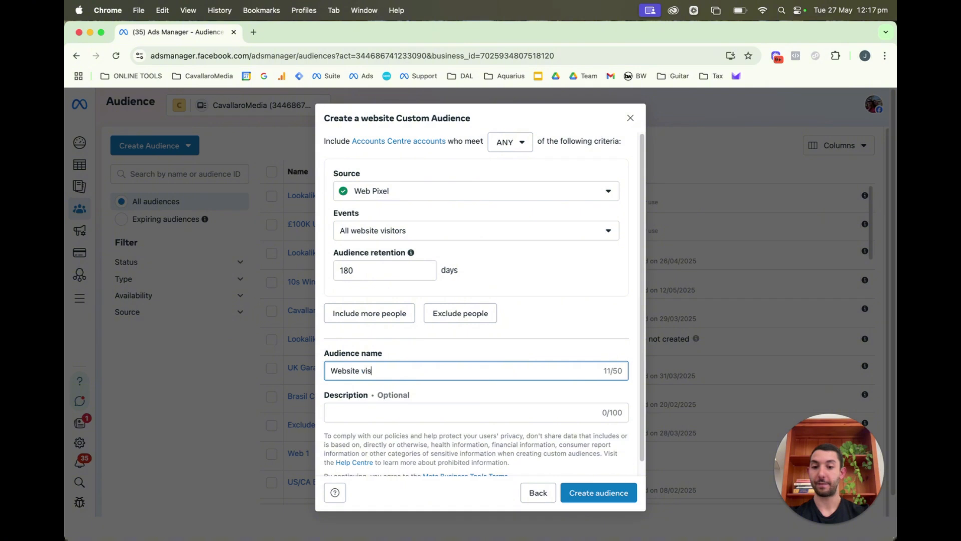
{"action": "type", "text": " from"}
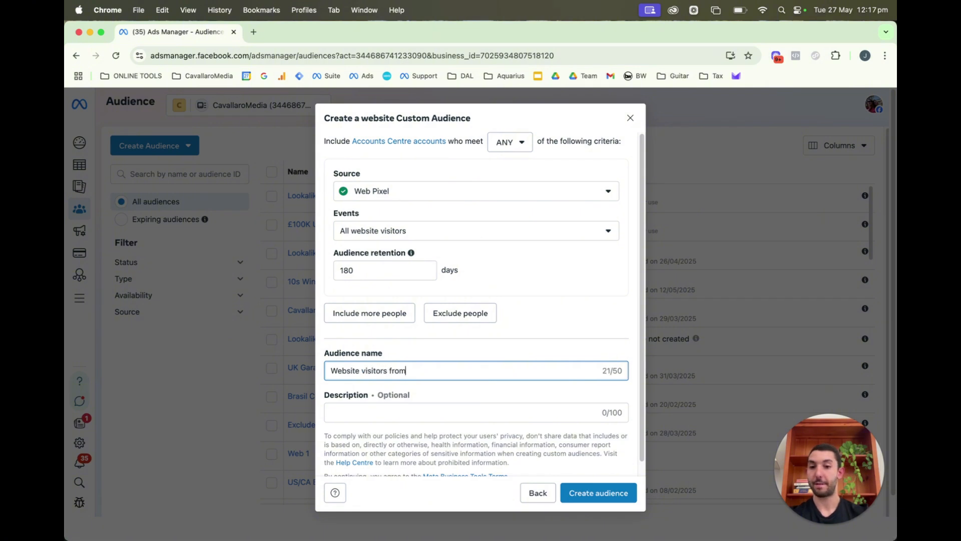
{"action": "type", "text": " Blinds Ads"}
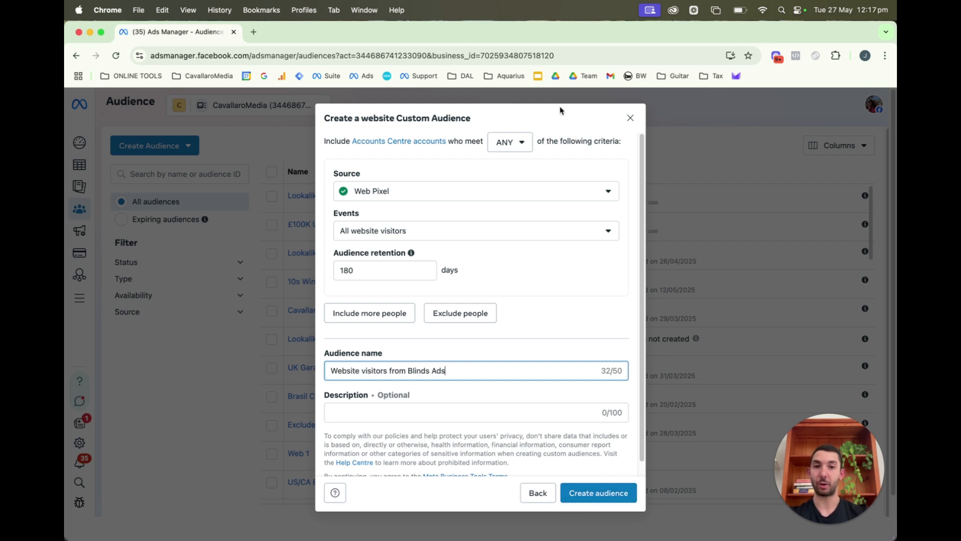
{"action": "left_click", "coordinate": [625, 119]}
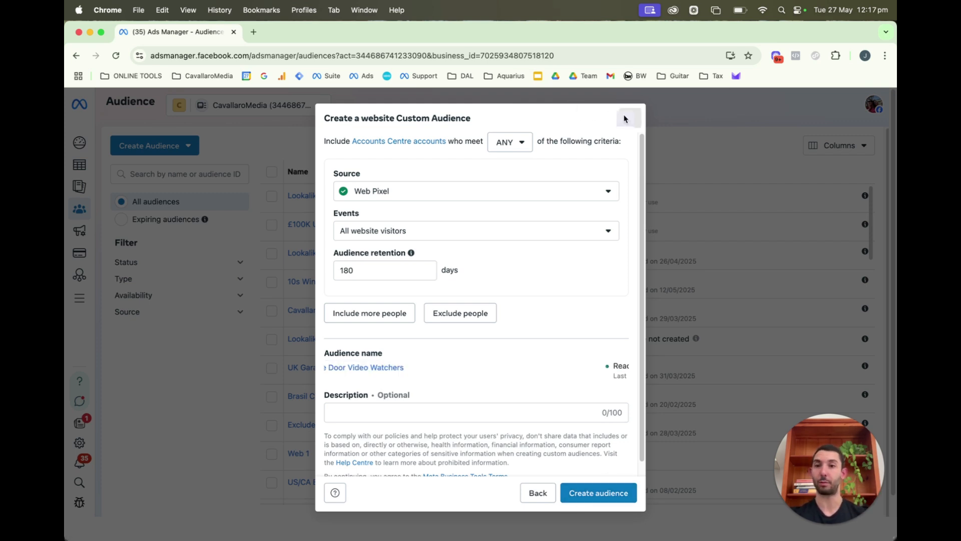
Step: Start a custom audience with Lead form as its source and choose the CavallaroMedia page
{"action": "left_click", "coordinate": [160, 152]}
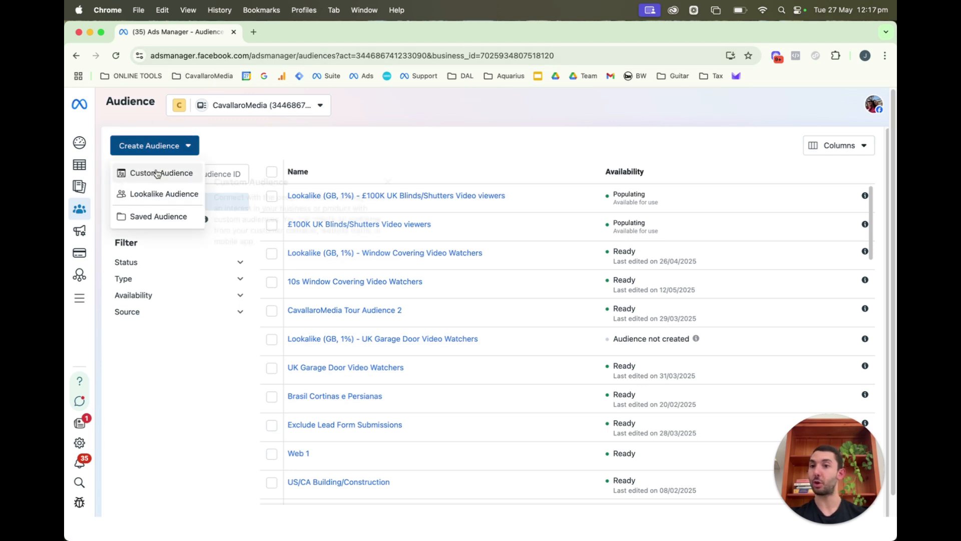
{"action": "left_click", "coordinate": [157, 172]}
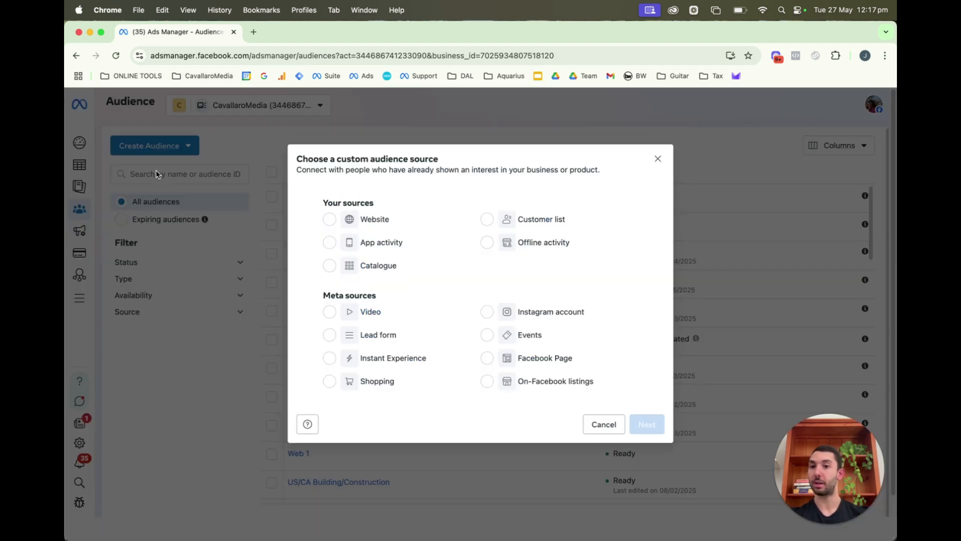
{"action": "left_click", "coordinate": [330, 336]}
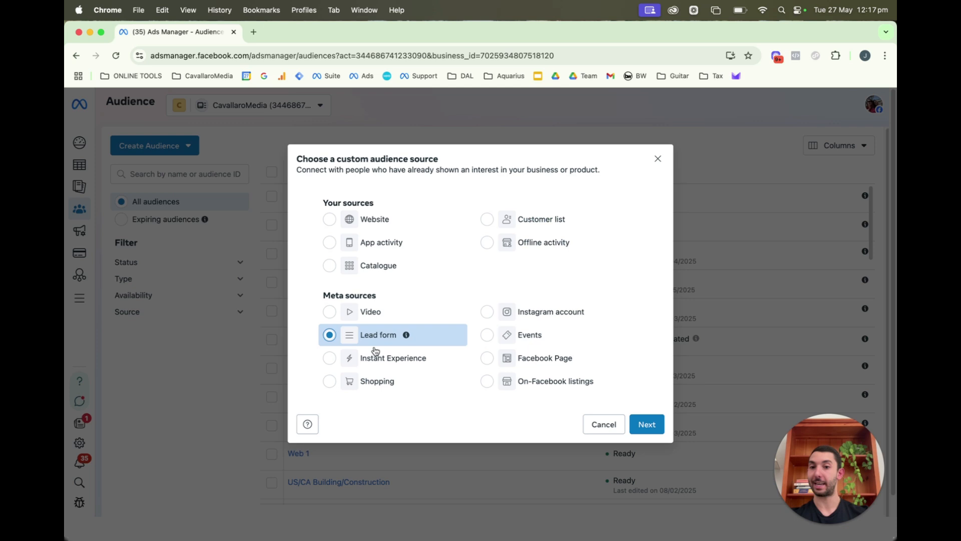
{"action": "left_click", "coordinate": [647, 424]}
{"action": "left_click", "coordinate": [408, 233]}
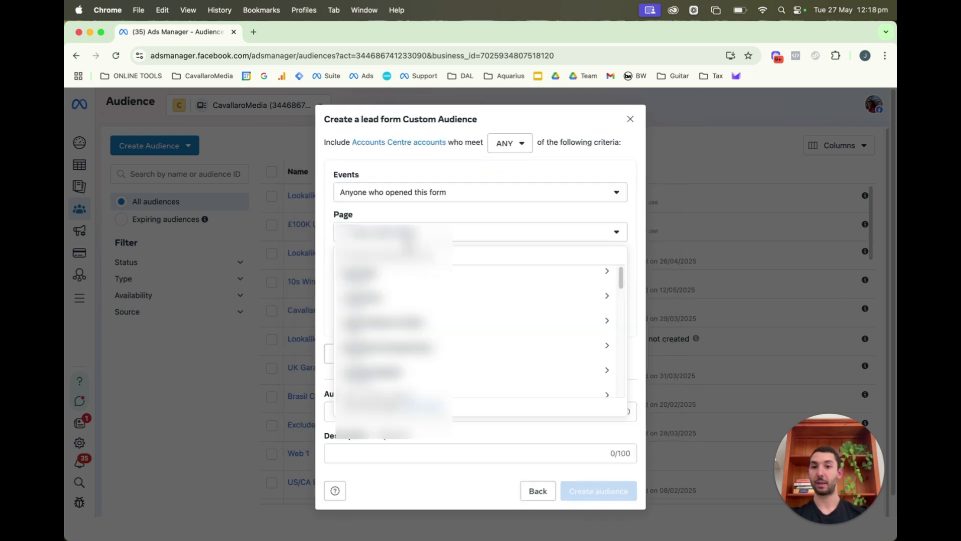
{"action": "type", "text": "cava"}
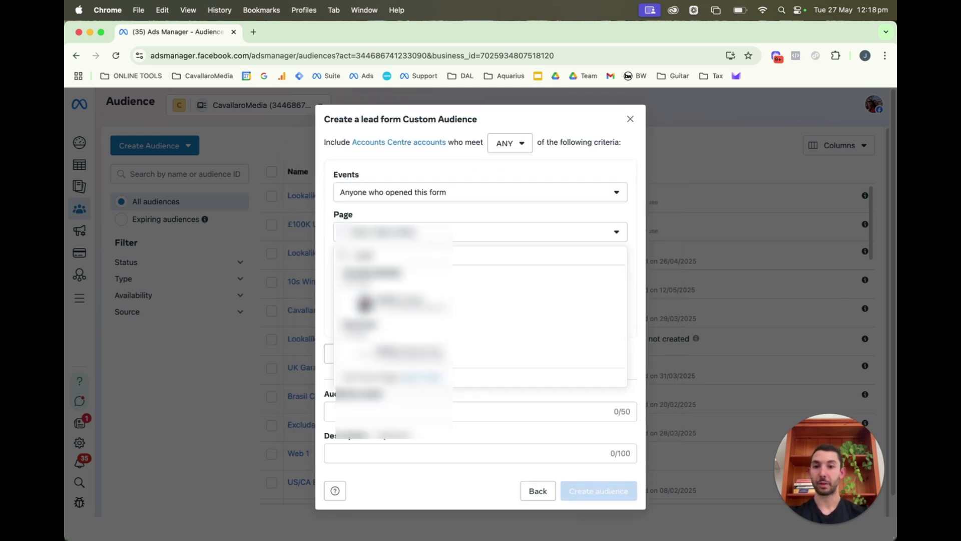
{"action": "left_click", "coordinate": [421, 302]}
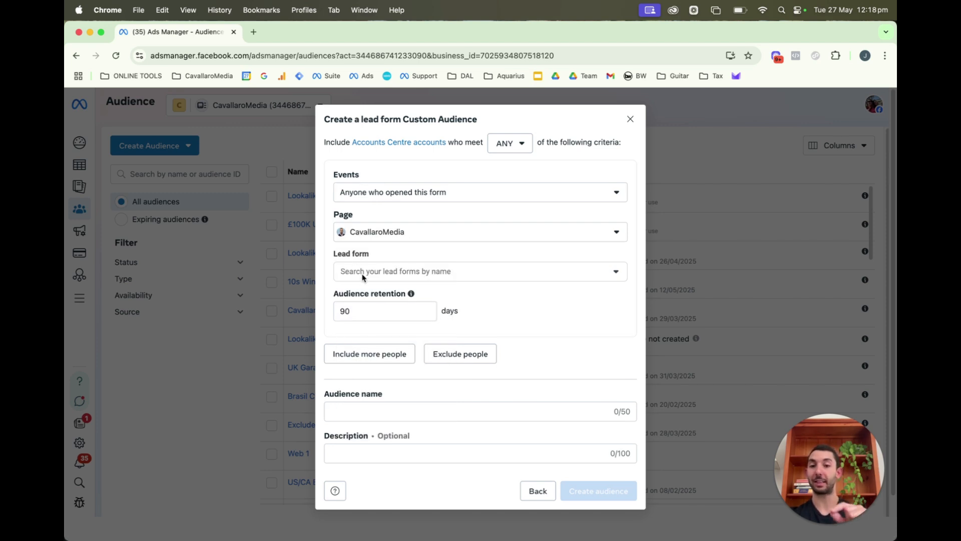
Step: Search the page's lead forms for "blinds" and look through the matching forms
{"action": "left_click", "coordinate": [364, 274]}
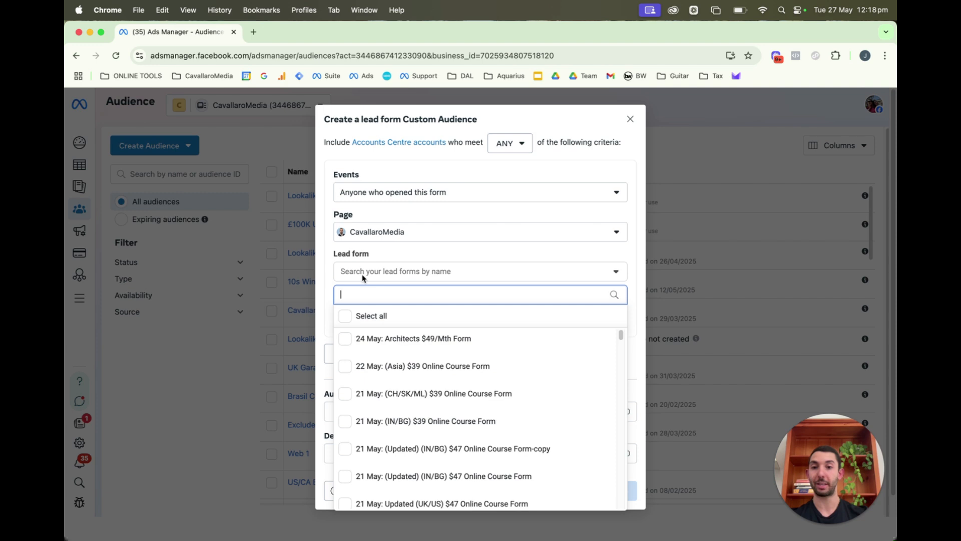
{"action": "type", "text": "blinds"}
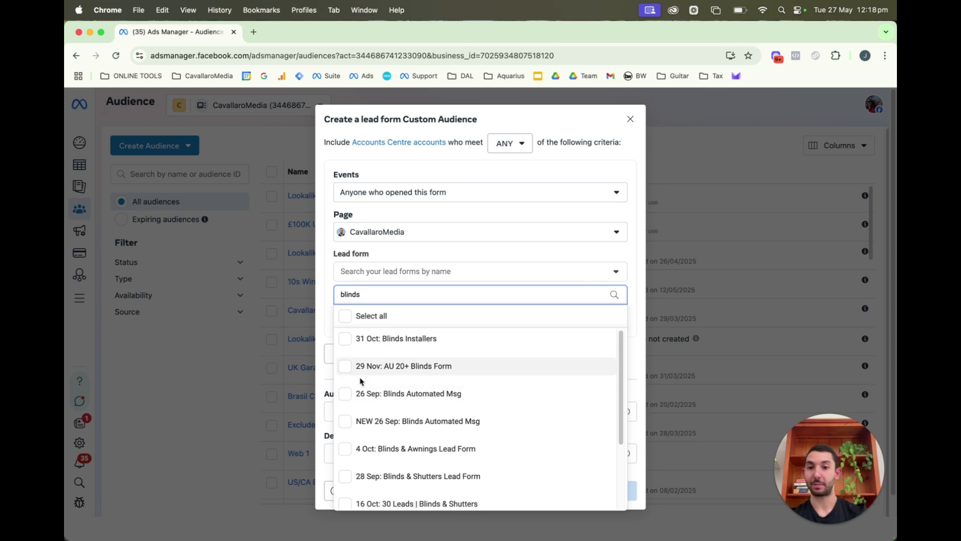
{"action": "scroll", "coordinate": [373, 413], "scroll_direction": "down", "scroll_amount": 3}
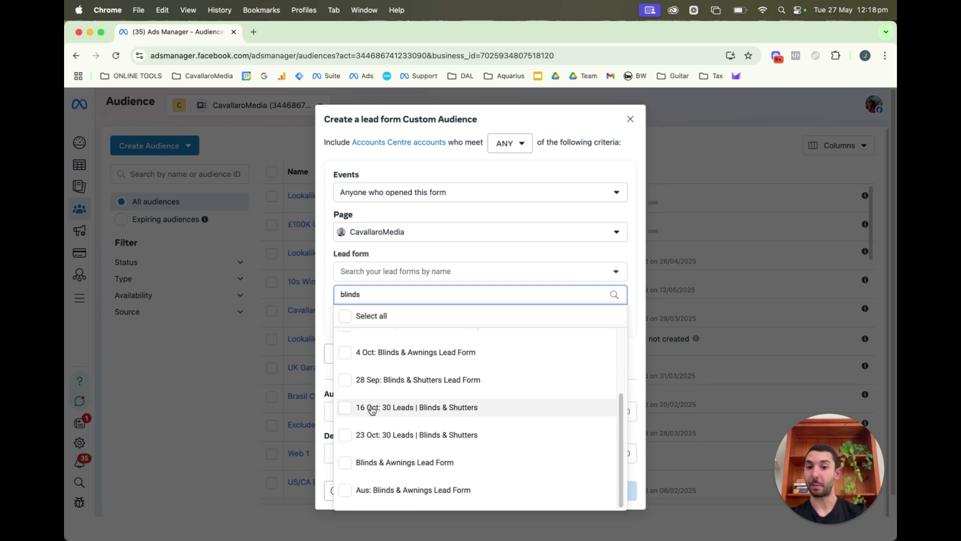
{"action": "scroll", "coordinate": [361, 350], "scroll_direction": "up", "scroll_amount": 5}
{"action": "scroll", "coordinate": [381, 391], "scroll_direction": "down", "scroll_amount": 5}
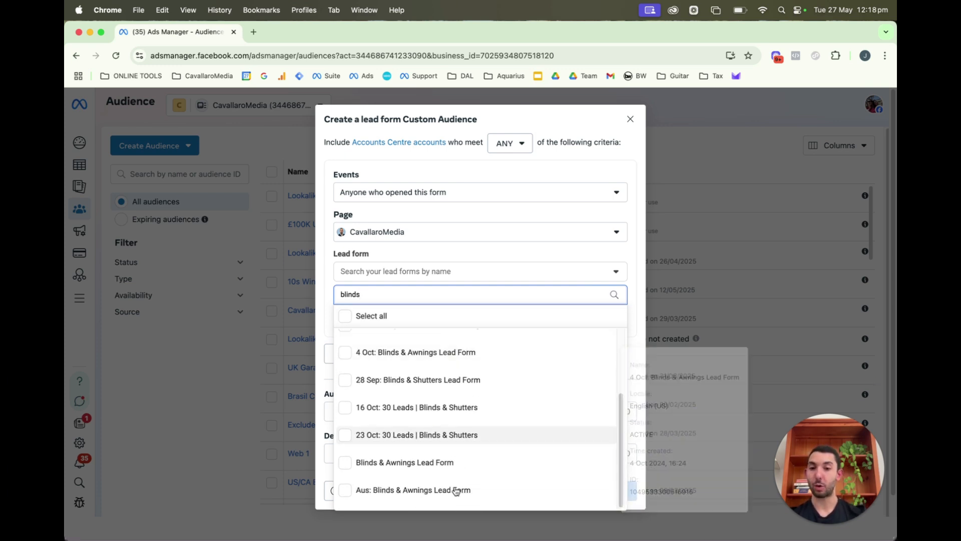
{"action": "scroll", "coordinate": [389, 351], "scroll_direction": "up", "scroll_amount": 5}
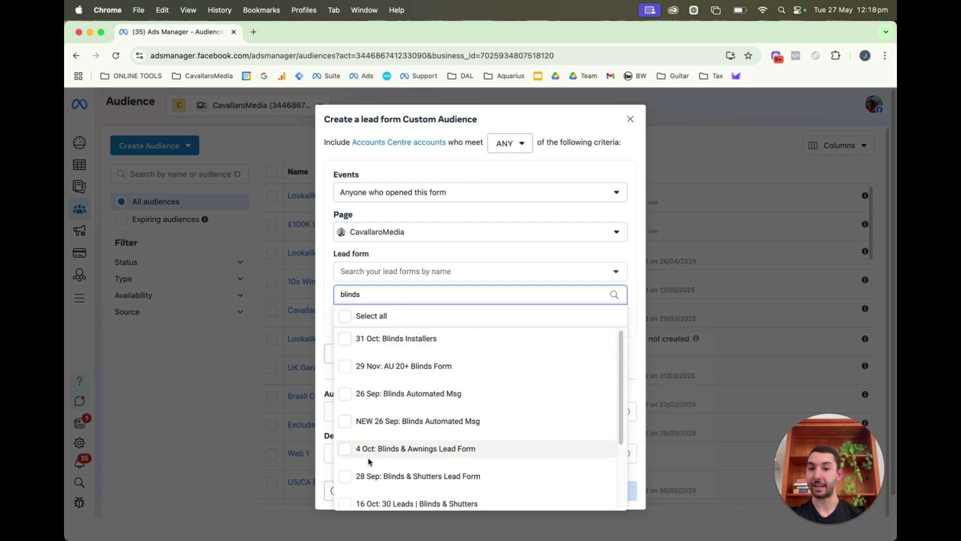
{"action": "mouse_move", "coordinate": [382, 479]}
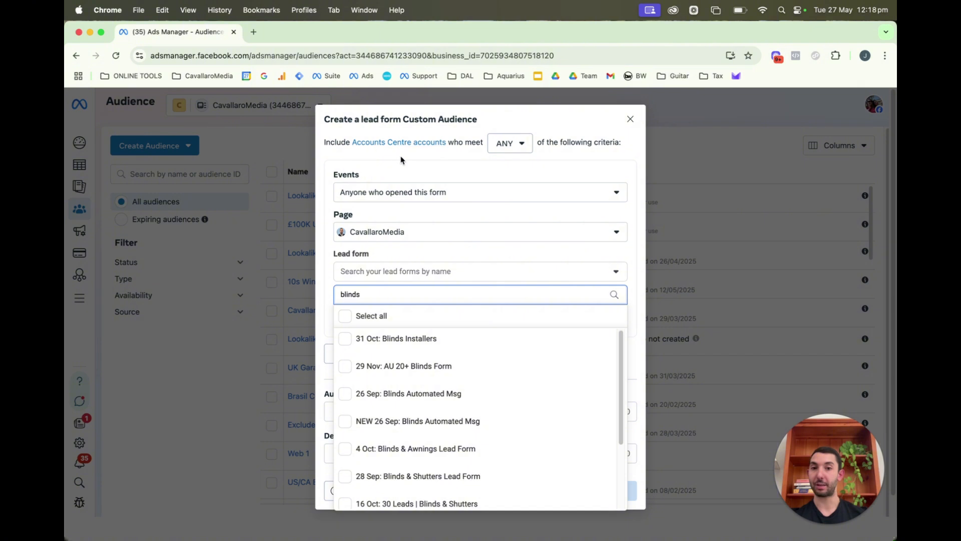
{"action": "left_click", "coordinate": [411, 170]}
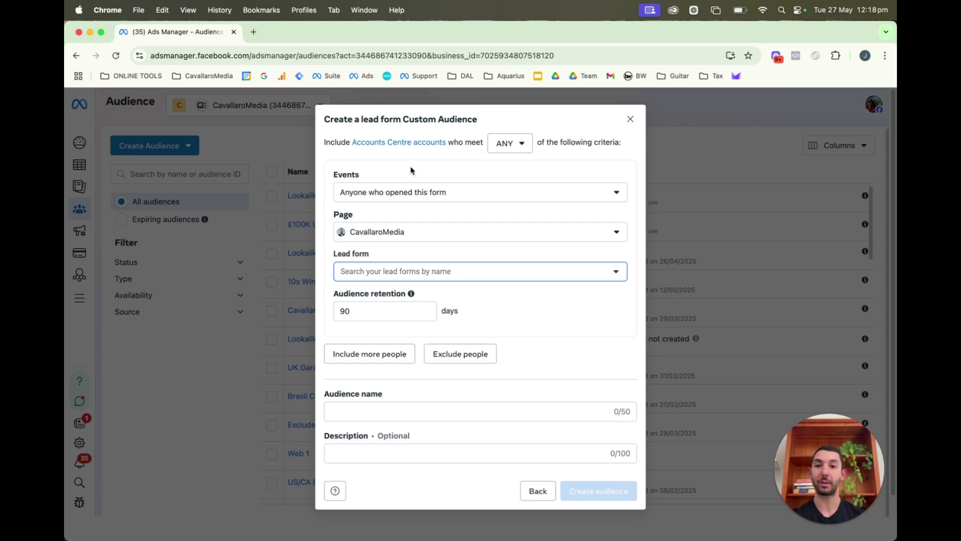
Step: Keep the event as Anyone who opened this form and select the "31 Oct: Blinds Installers" lead form
{"action": "left_click", "coordinate": [379, 194]}
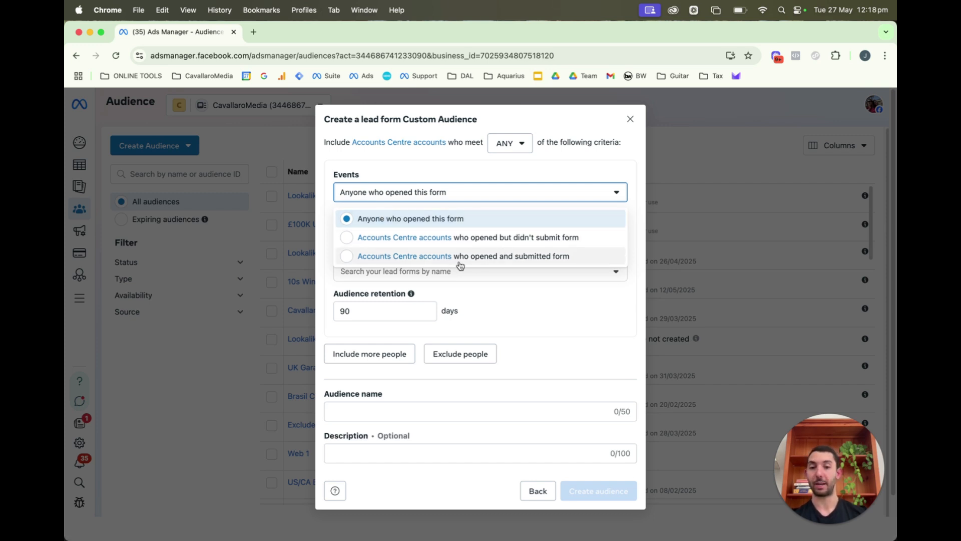
{"action": "left_click", "coordinate": [494, 215]}
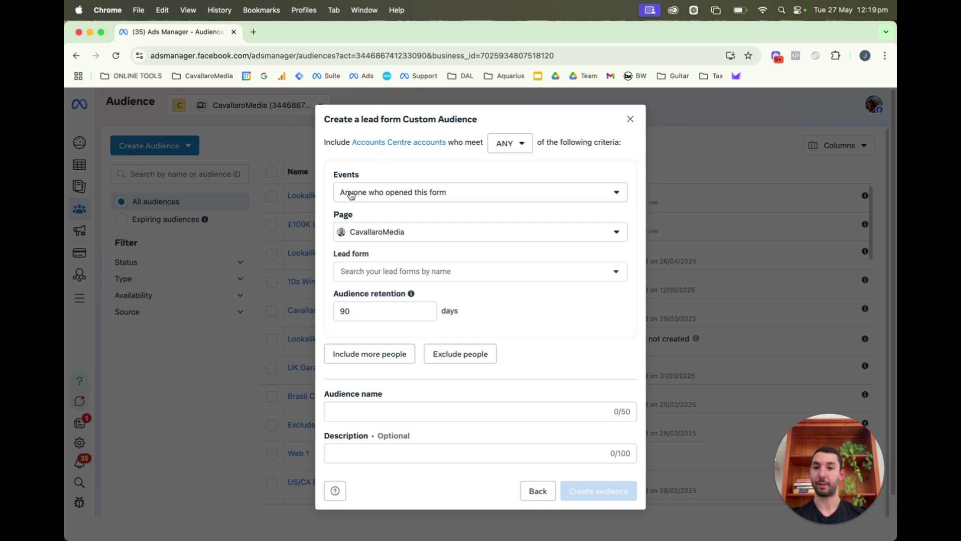
{"action": "left_click", "coordinate": [374, 281]}
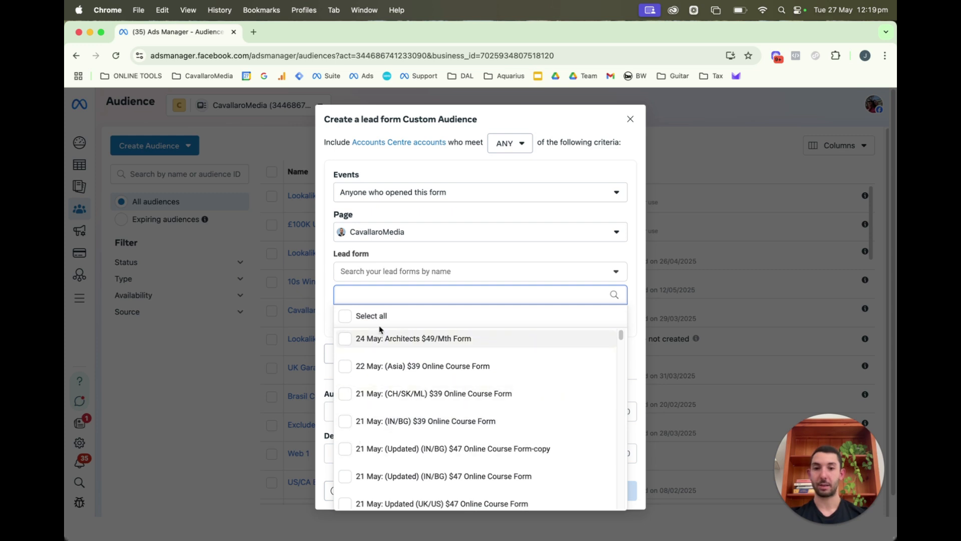
{"action": "type", "text": "blinds"}
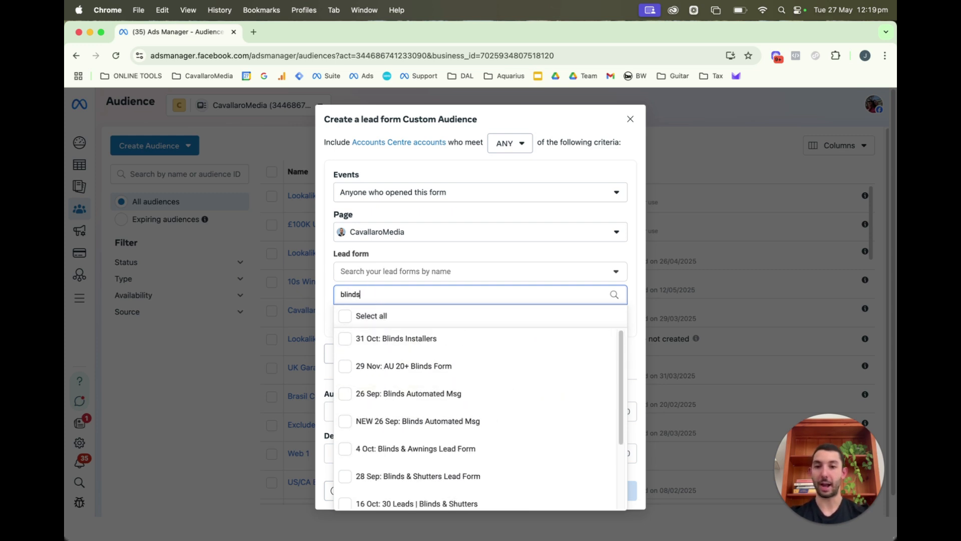
{"action": "left_click", "coordinate": [345, 339]}
{"action": "left_click", "coordinate": [327, 303]}
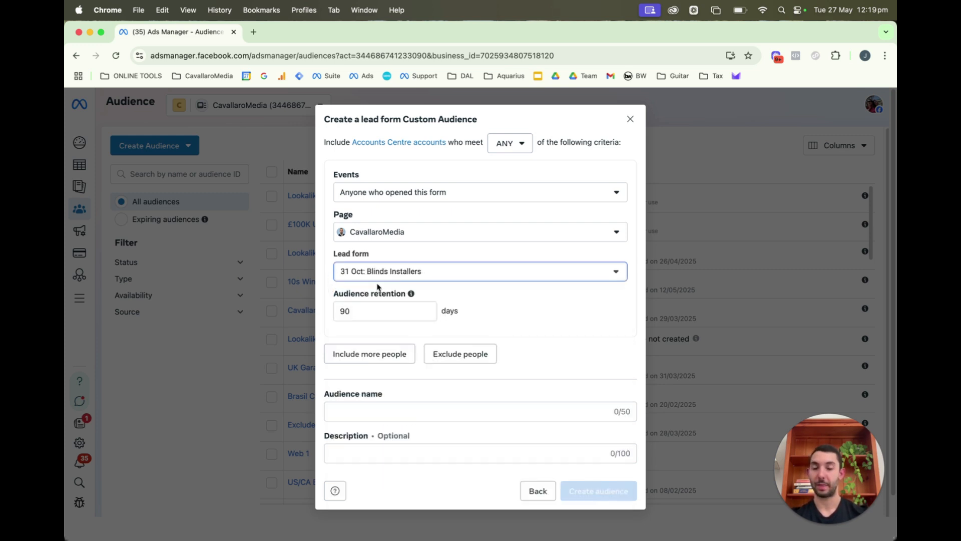
Step: Re-enter 90 days as the audience retention and close the lead form audience setup without creating it
{"action": "left_click", "coordinate": [360, 309]}
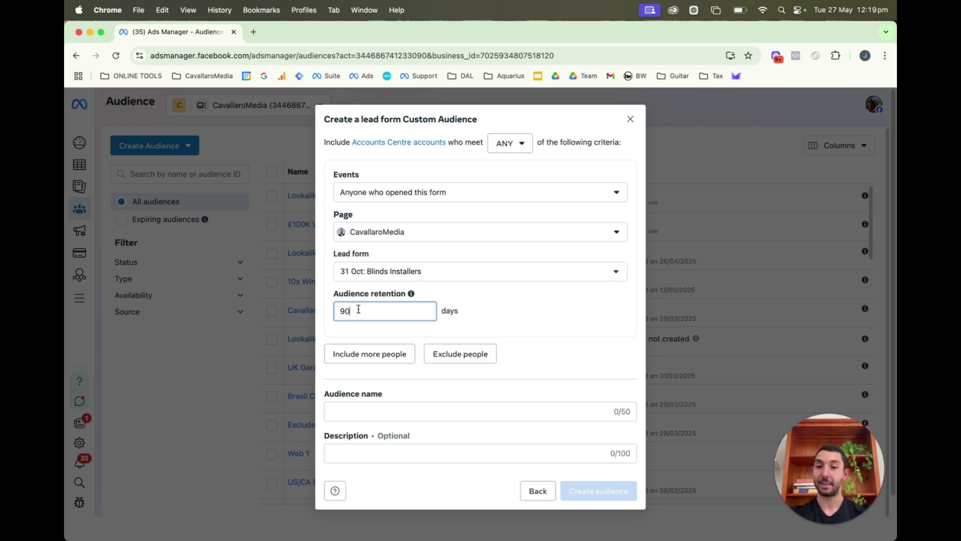
{"action": "key", "text": "BackSpace"}
{"action": "type", "text": "1"}
{"action": "key", "text": "BackSpace"}
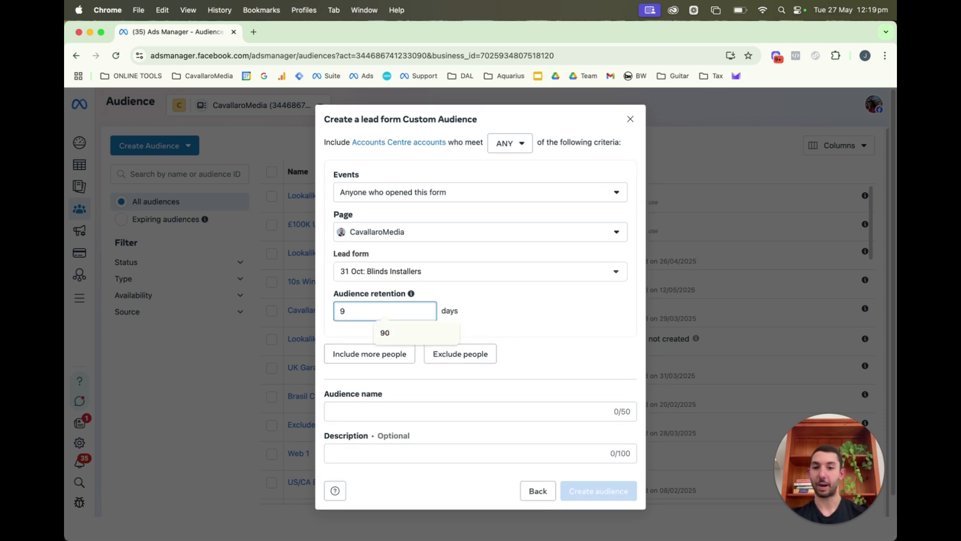
{"action": "type", "text": "0"}
{"action": "left_click", "coordinate": [321, 311]}
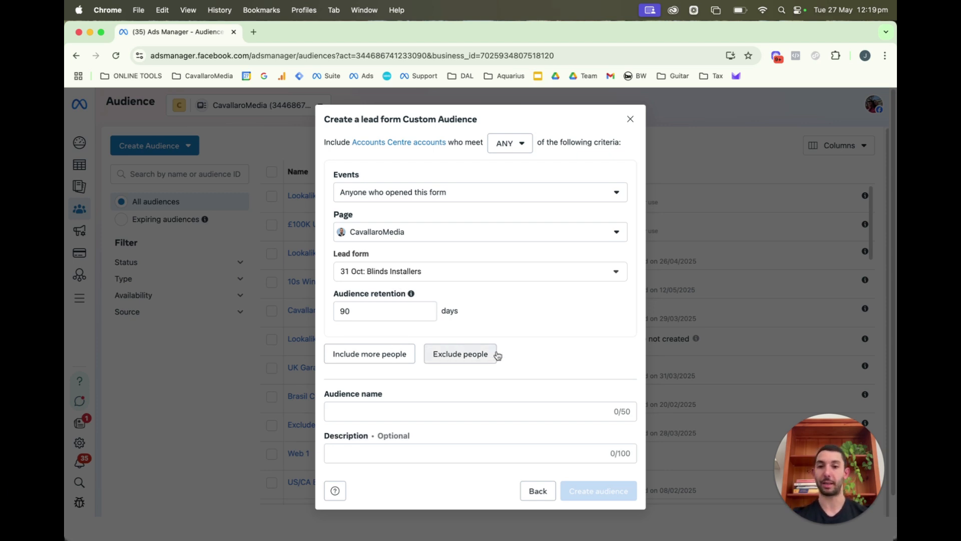
{"action": "left_click", "coordinate": [428, 406]}
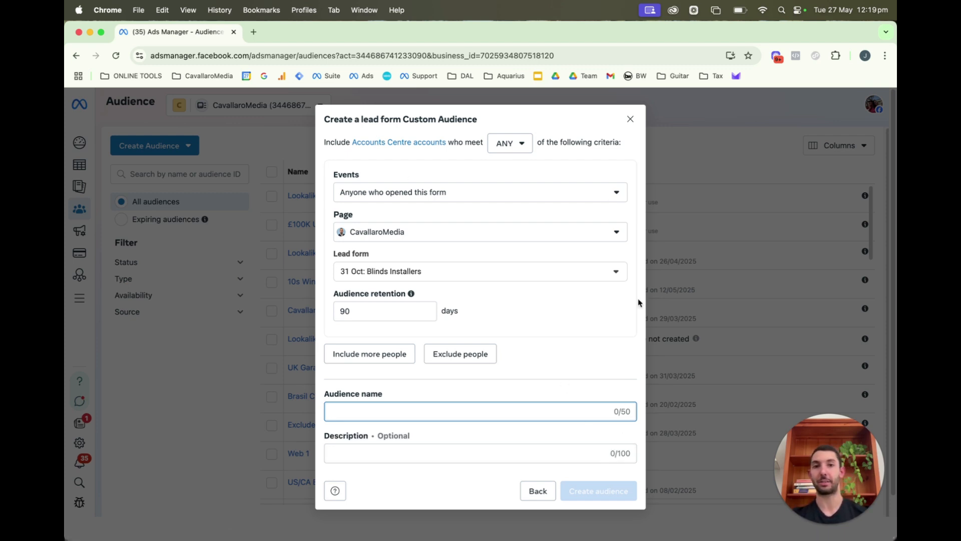
{"action": "left_click", "coordinate": [627, 120]}
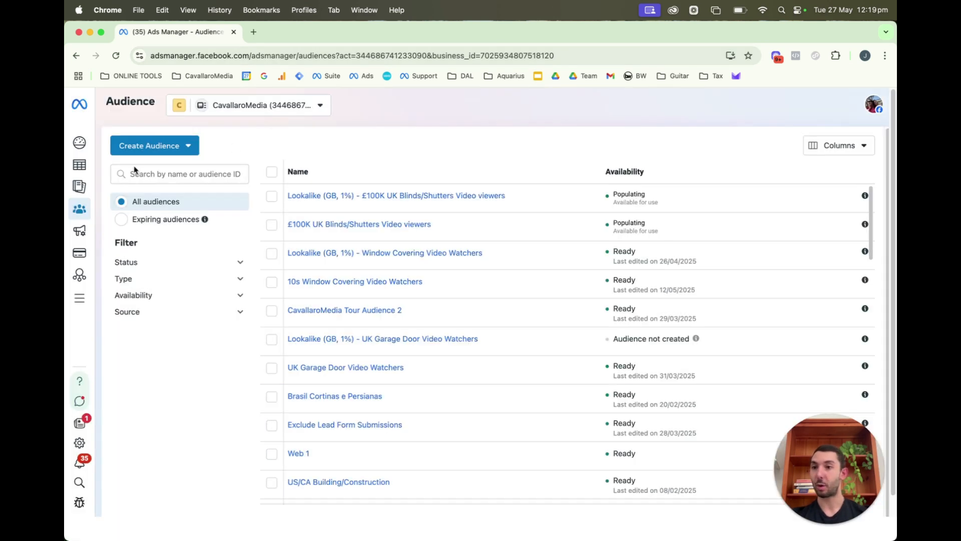
Step: Return from the audiences page to the ads list filtered to the £100K UK Blinds/Shutters ad
{"action": "mouse_move", "coordinate": [83, 168]}
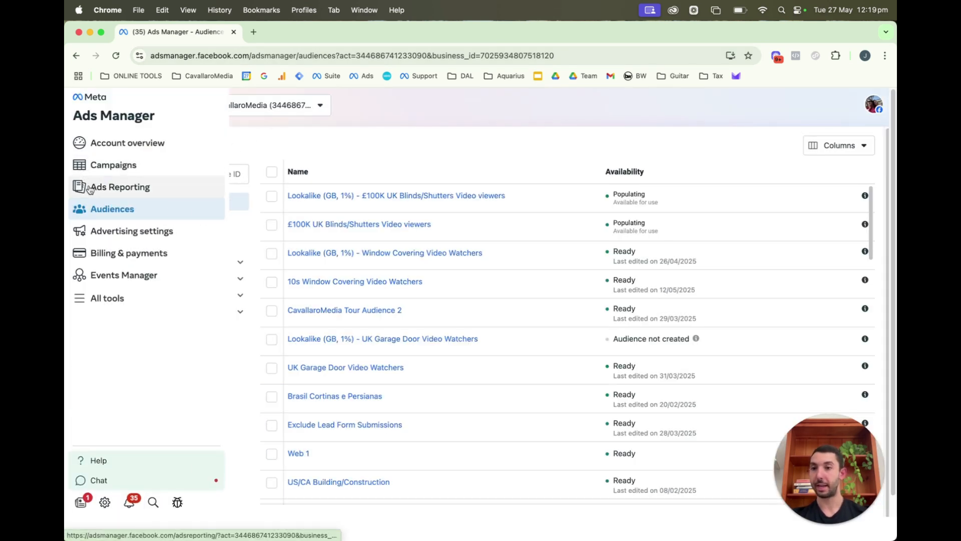
{"action": "left_click", "coordinate": [77, 57]}
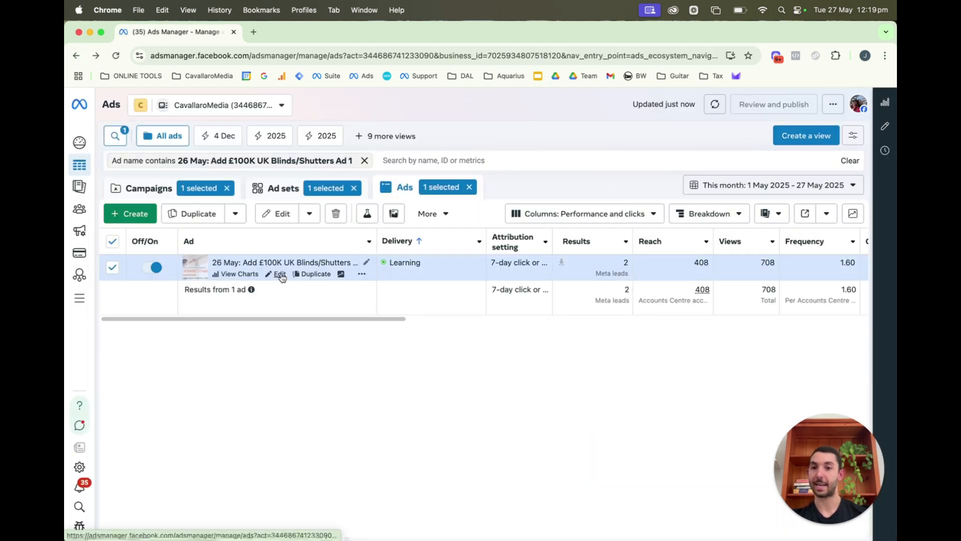
Step: Open "26 May: Add £100K UK Blinds/Shutters Ad Set 1" for editing and go to its custom audience settings
{"action": "left_click", "coordinate": [279, 274]}
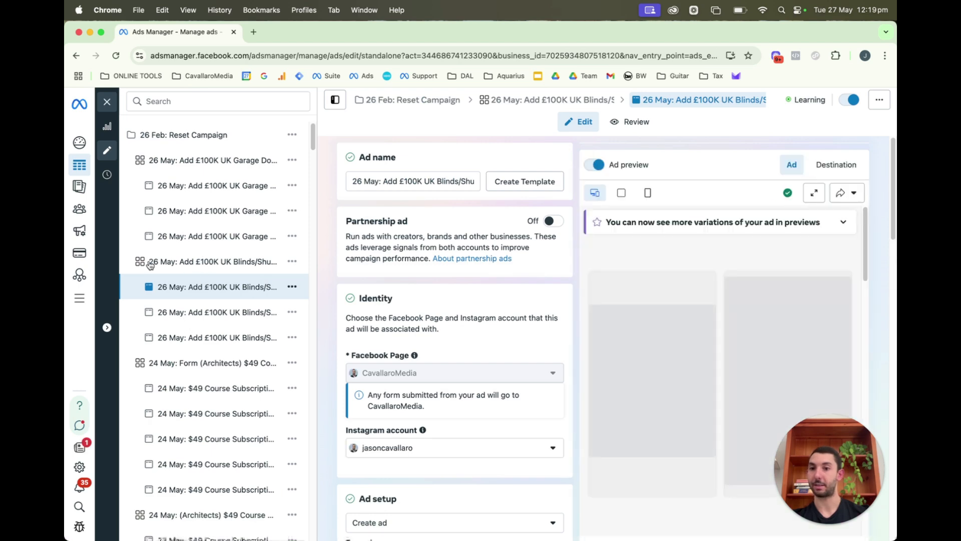
{"action": "left_click", "coordinate": [197, 262]}
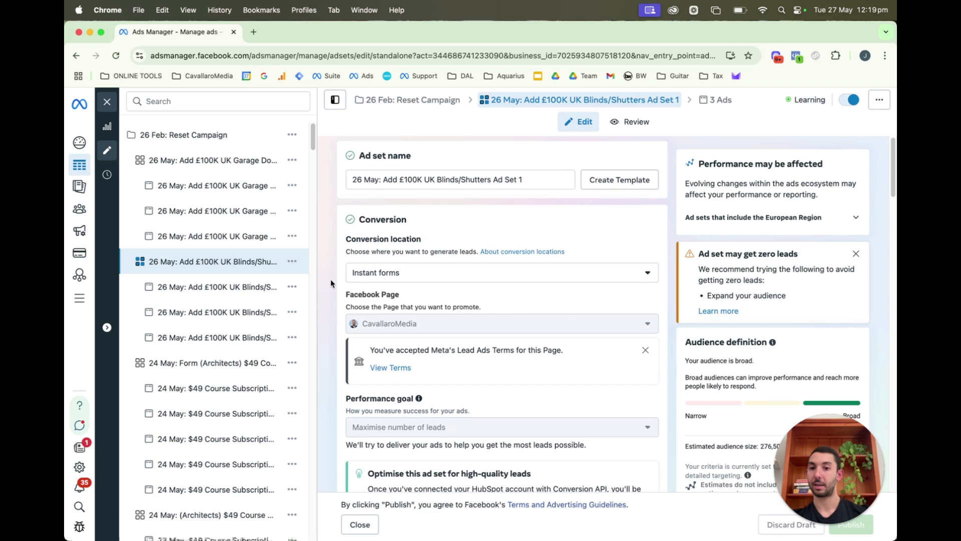
{"action": "scroll", "coordinate": [331, 278], "scroll_direction": "down", "scroll_amount": 15}
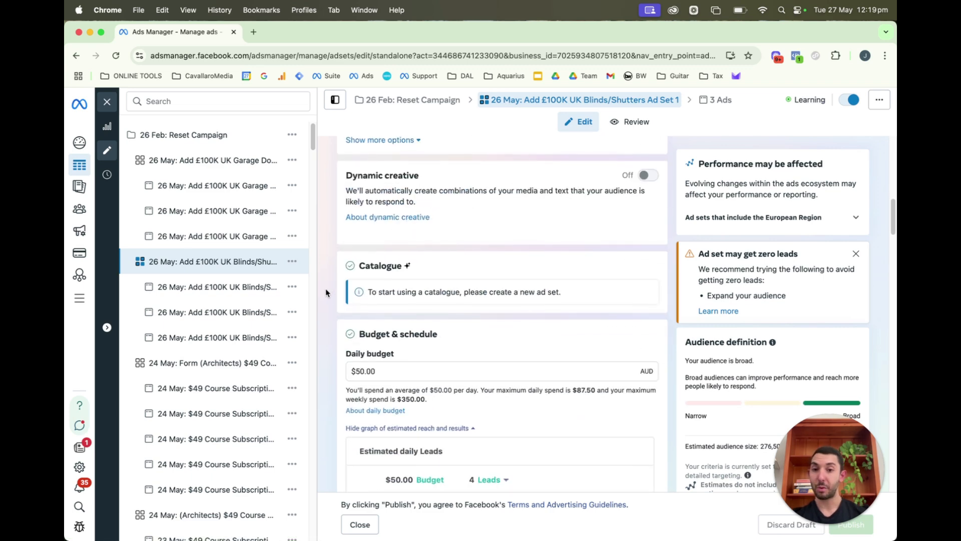
{"action": "scroll", "coordinate": [325, 289], "scroll_direction": "down", "scroll_amount": 5}
{"action": "scroll", "coordinate": [326, 291], "scroll_direction": "down", "scroll_amount": 6}
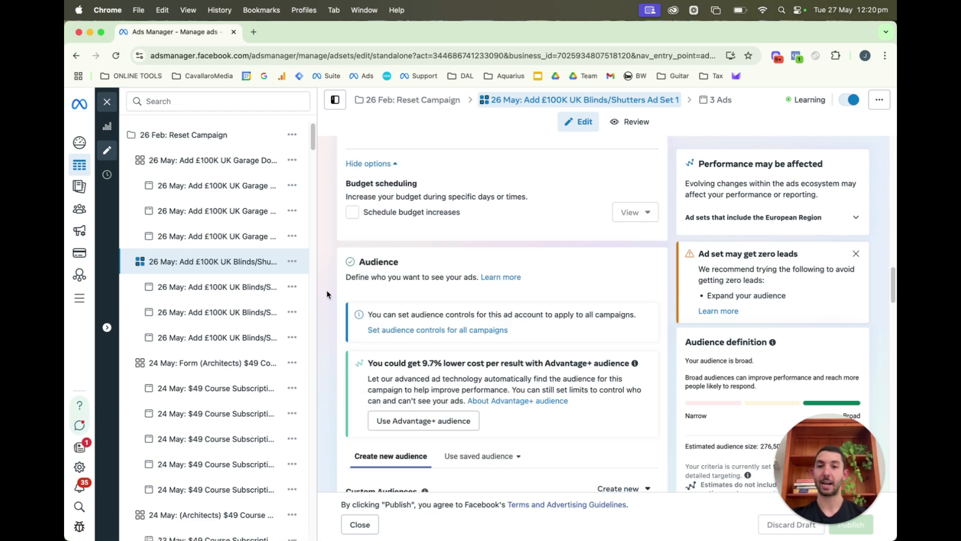
{"action": "scroll", "coordinate": [327, 291], "scroll_direction": "down", "scroll_amount": 4}
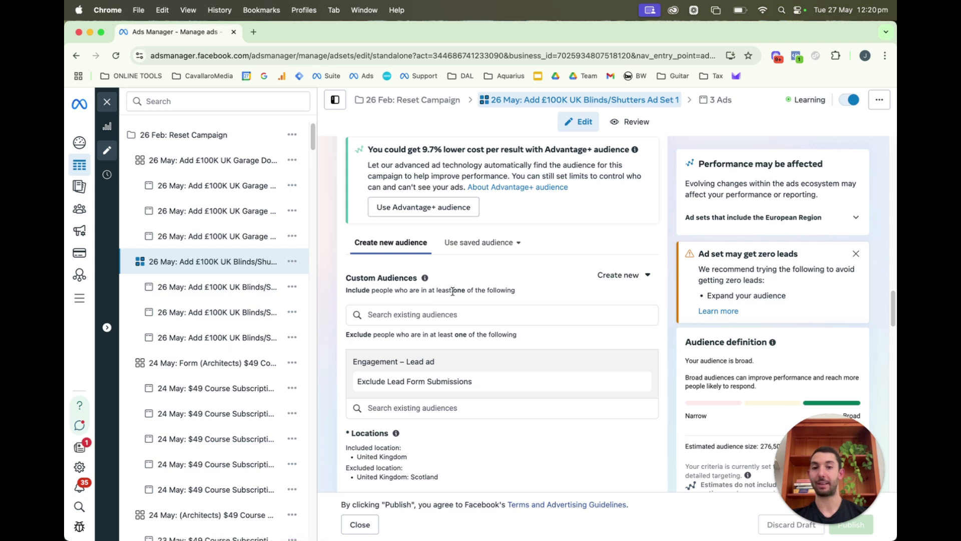
Step: Include the "£100K UK Blinds/Shutters Video viewers" audience and its "Lookalike (GB, 1%)" audience in the ad set's custom audiences
{"action": "left_click", "coordinate": [409, 315]}
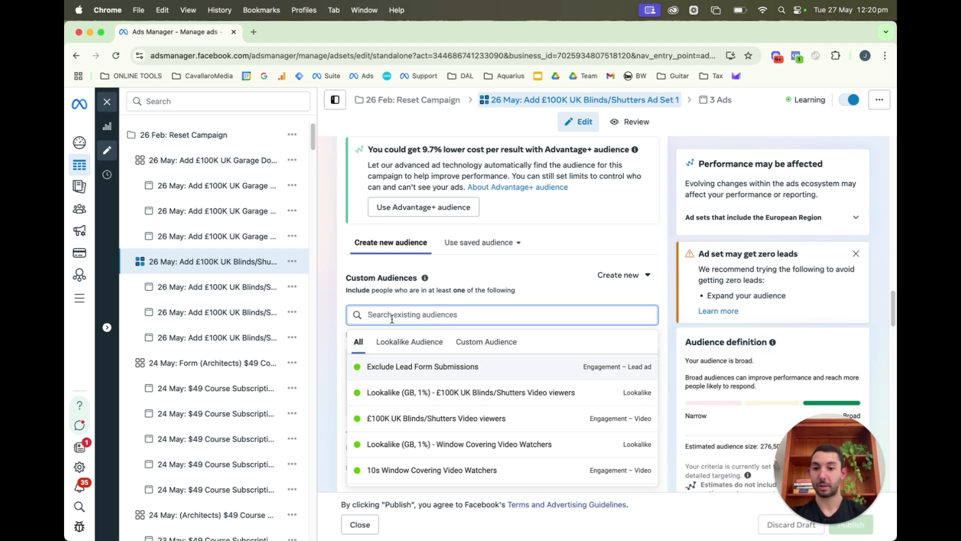
{"action": "type", "text": "£100"}
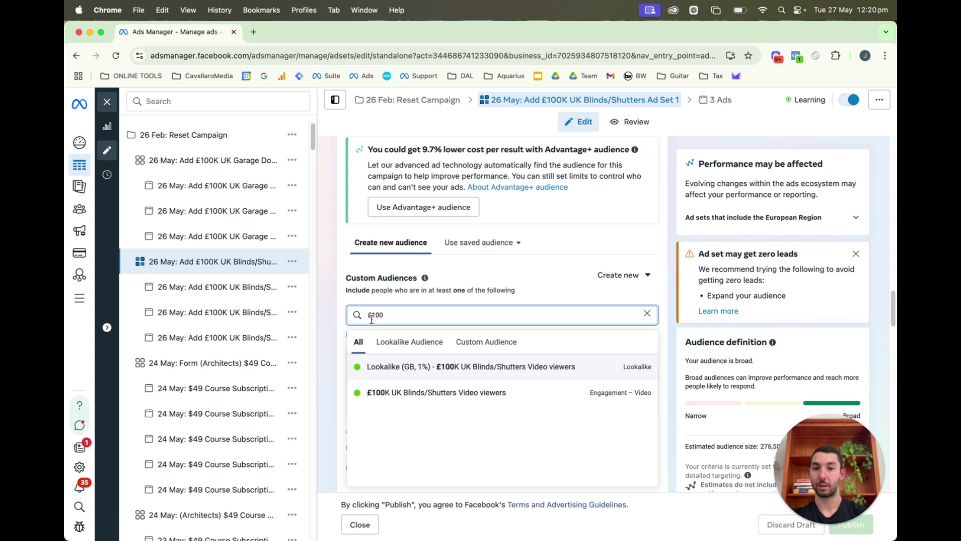
{"action": "mouse_move", "coordinate": [373, 401]}
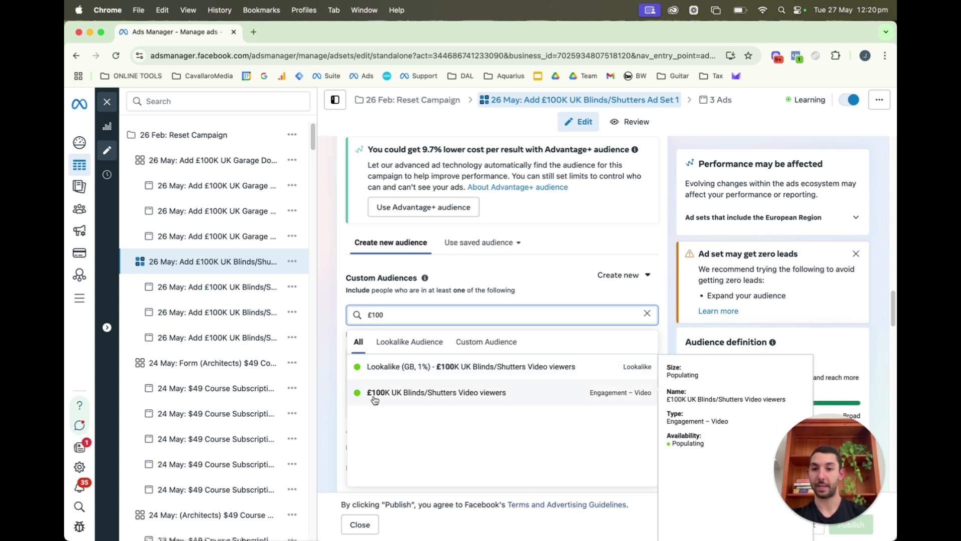
{"action": "left_click", "coordinate": [443, 393]}
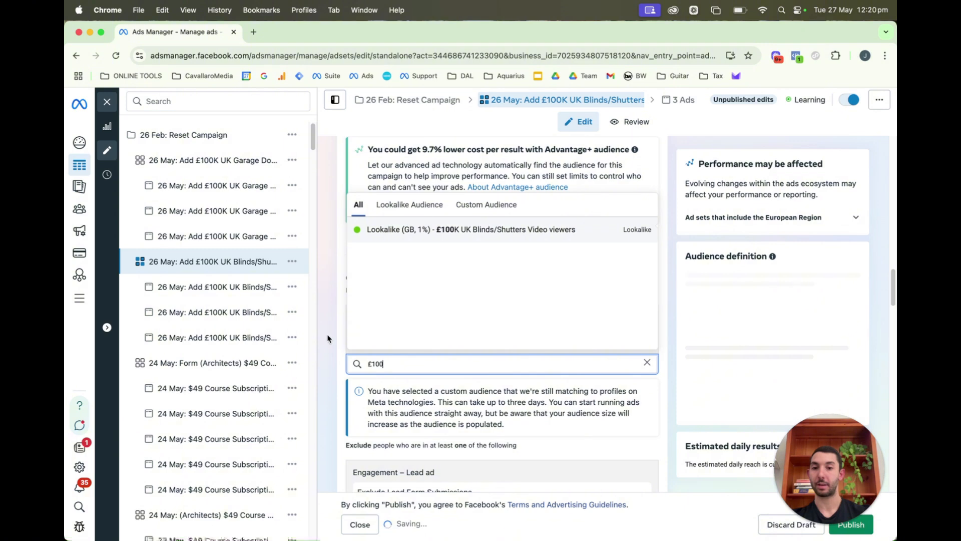
{"action": "left_click", "coordinate": [467, 231]}
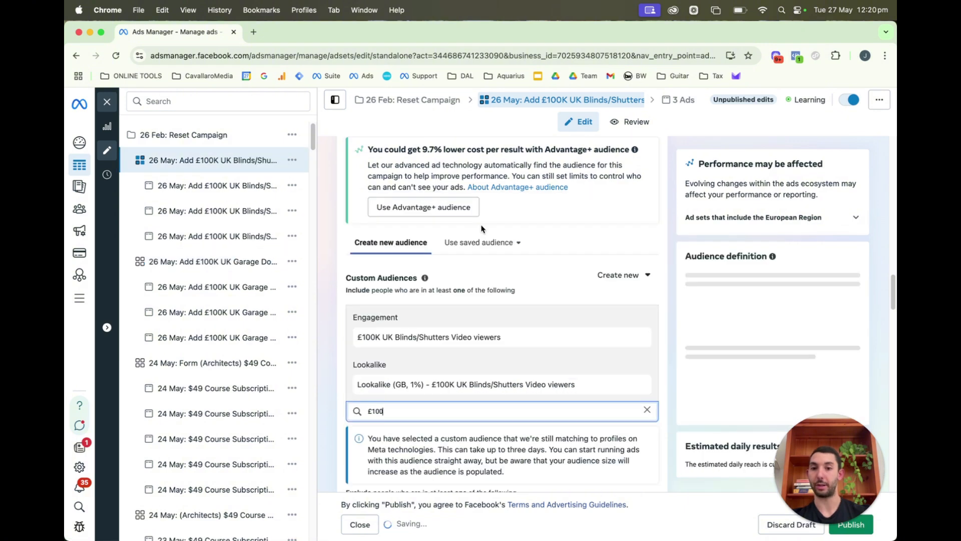
{"action": "left_click", "coordinate": [330, 311]}
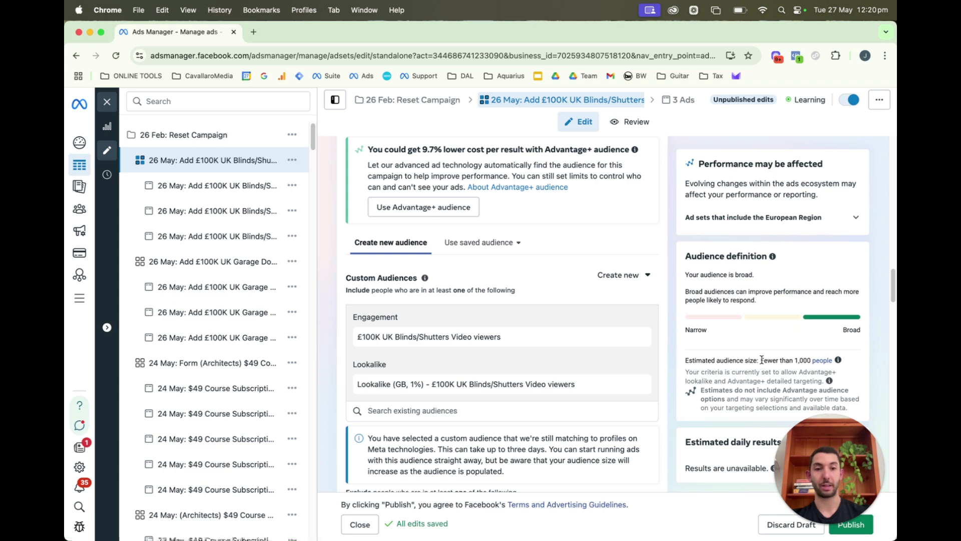
Step: Examine the ad set's estimated audience size, its excluded lead form audience and the Advantage+ custom audience option
{"action": "left_click_drag", "start_coordinate": [761, 360], "coordinate": [819, 362]}
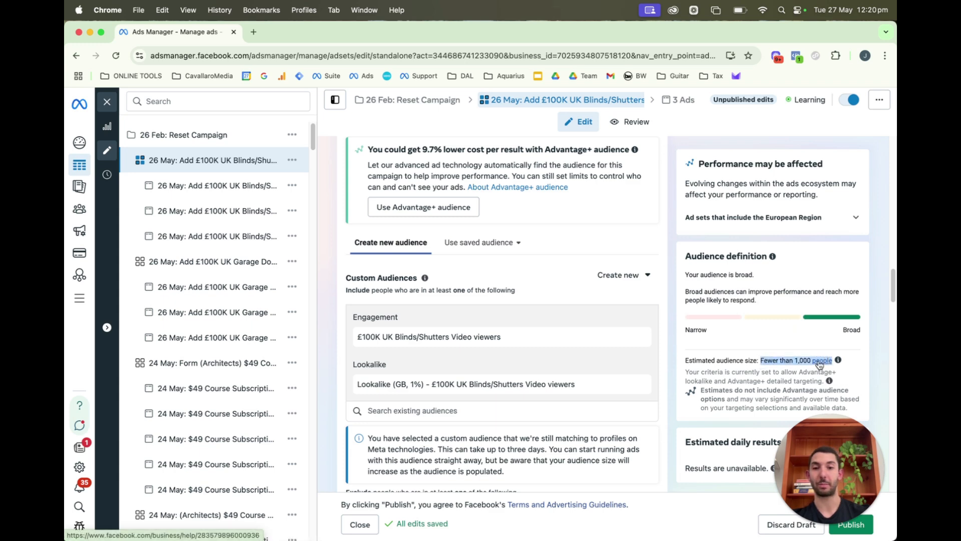
{"action": "left_click", "coordinate": [681, 351]}
{"action": "scroll", "coordinate": [674, 351], "scroll_direction": "down", "scroll_amount": 5}
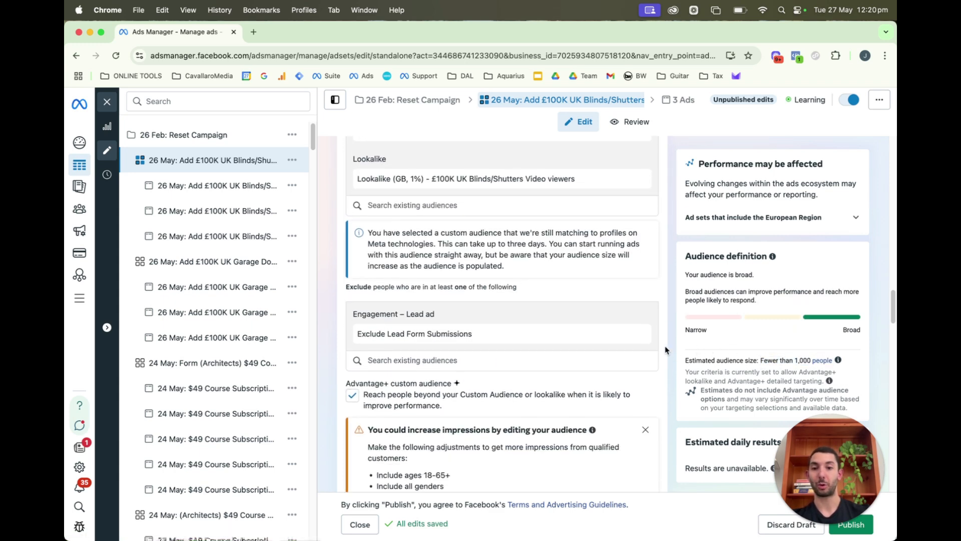
{"action": "scroll", "coordinate": [666, 351], "scroll_direction": "down", "scroll_amount": 2}
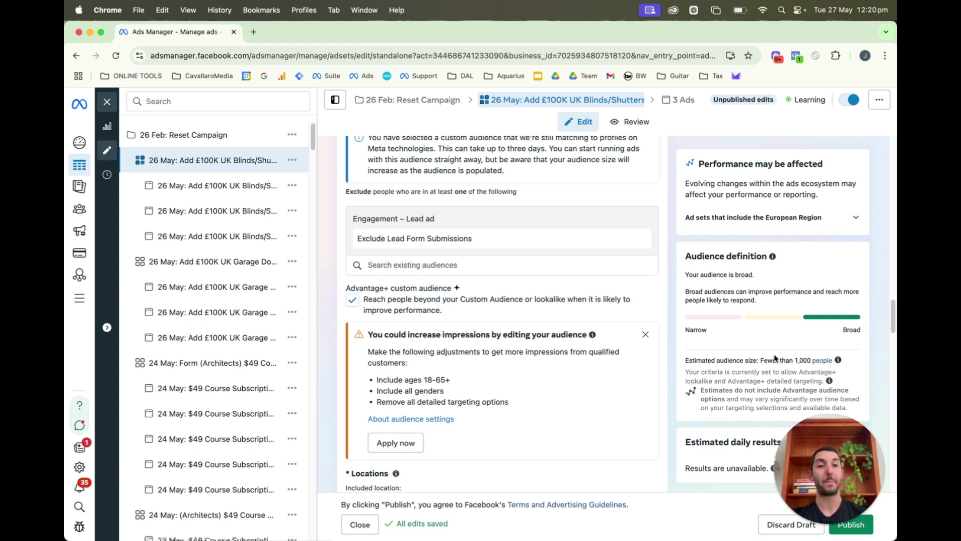
{"action": "left_click_drag", "start_coordinate": [761, 360], "coordinate": [833, 360]}
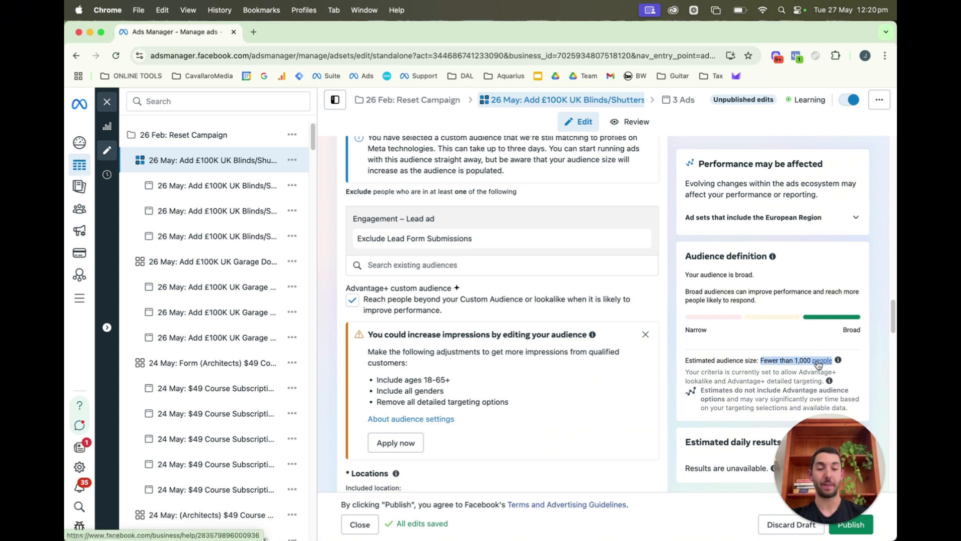
{"action": "left_click", "coordinate": [337, 314]}
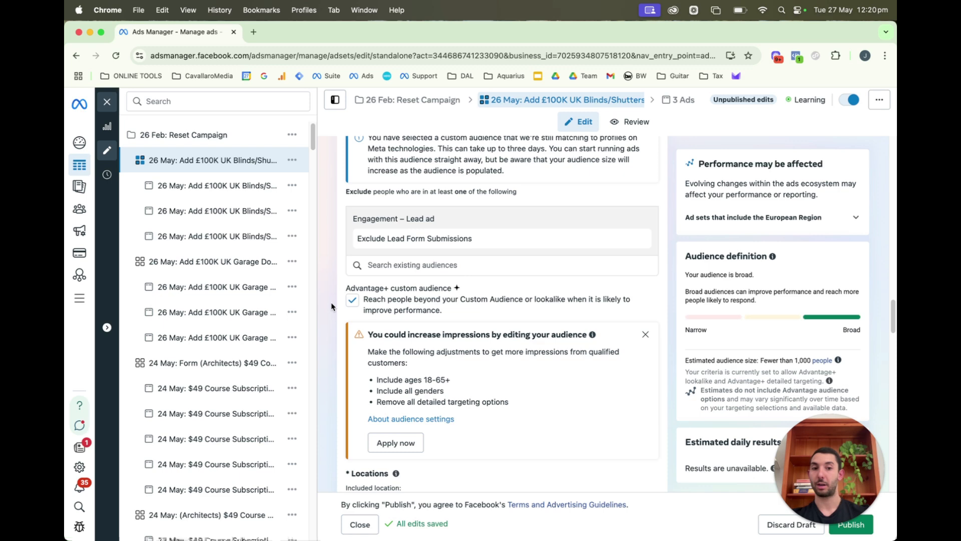
Step: Review the included and excluded custom audiences, location and age targeting, and recheck the estimated audience size
{"action": "scroll", "coordinate": [332, 303], "scroll_direction": "up", "scroll_amount": 1}
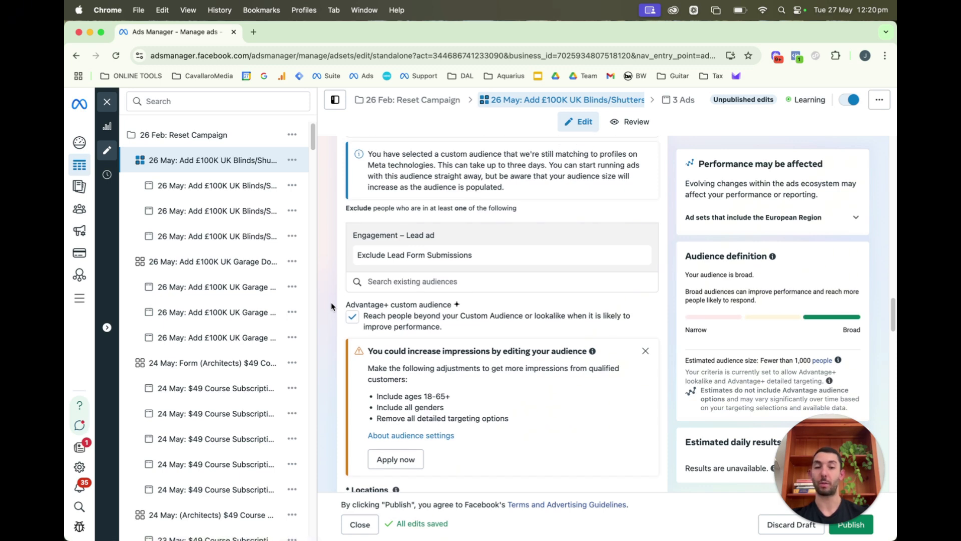
{"action": "scroll", "coordinate": [331, 302], "scroll_direction": "up", "scroll_amount": 5}
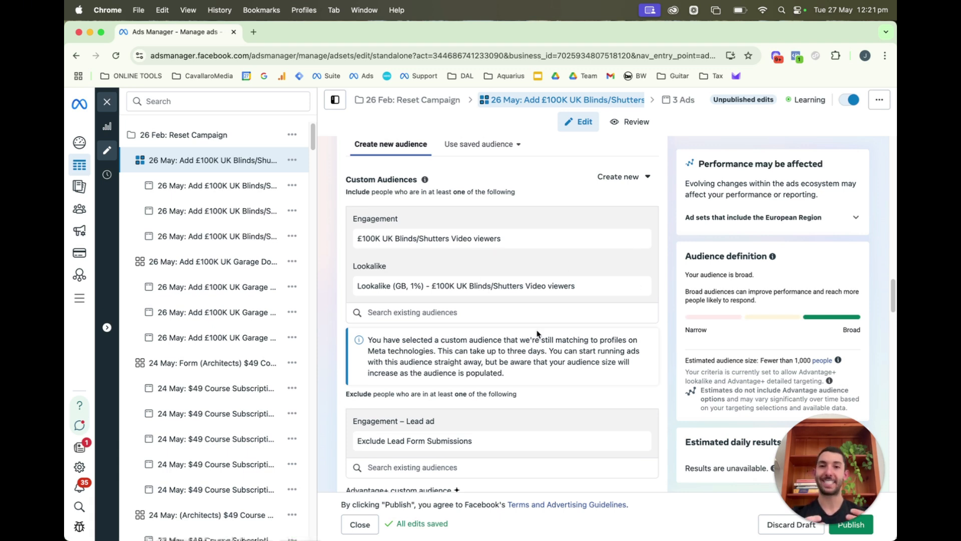
{"action": "mouse_move", "coordinate": [425, 180]}
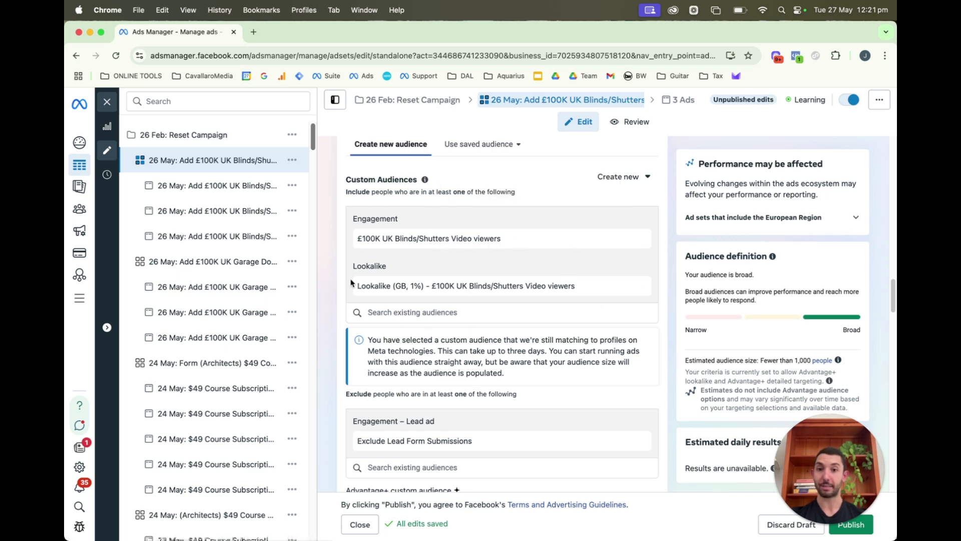
{"action": "scroll", "coordinate": [330, 277], "scroll_direction": "down", "scroll_amount": 5}
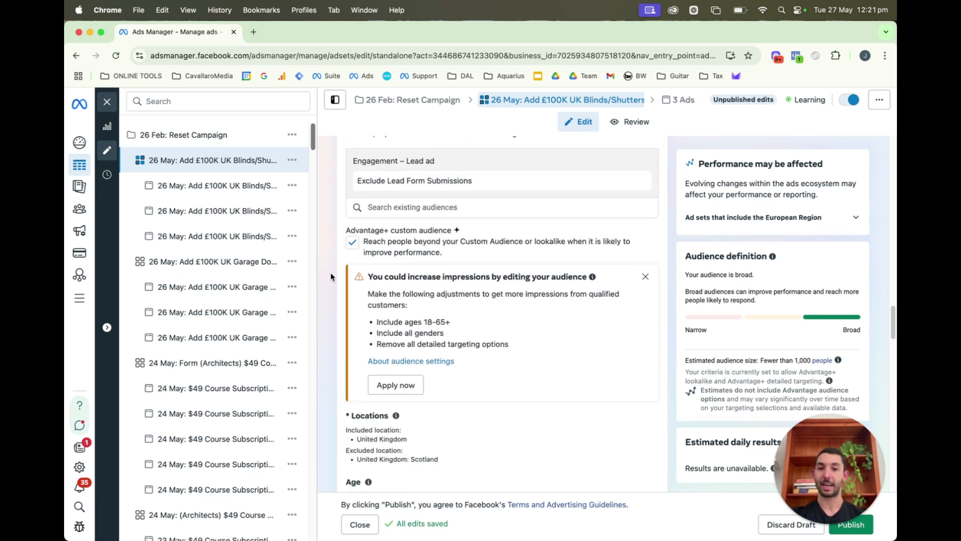
{"action": "scroll", "coordinate": [331, 274], "scroll_direction": "down", "scroll_amount": 1}
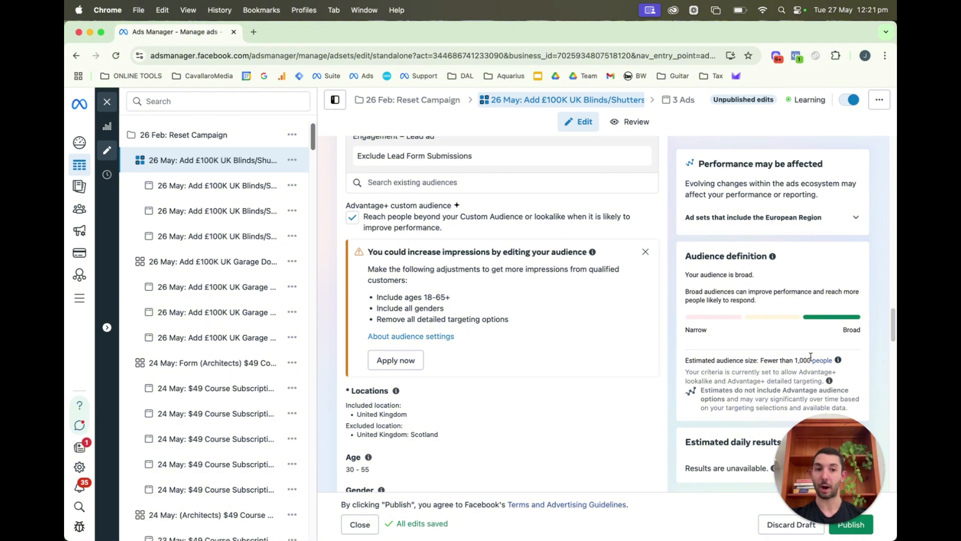
{"action": "left_click_drag", "start_coordinate": [761, 360], "coordinate": [833, 360]}
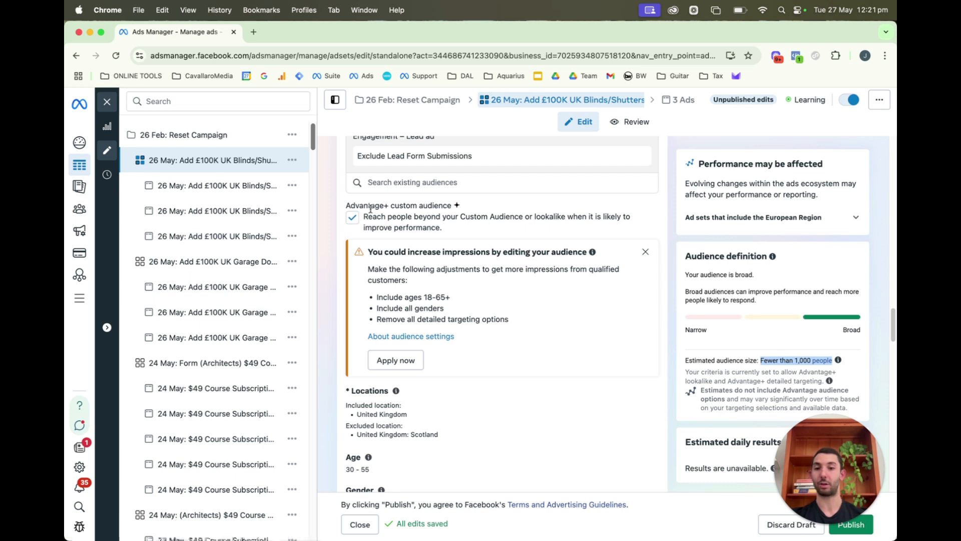
{"action": "left_click", "coordinate": [329, 290]}
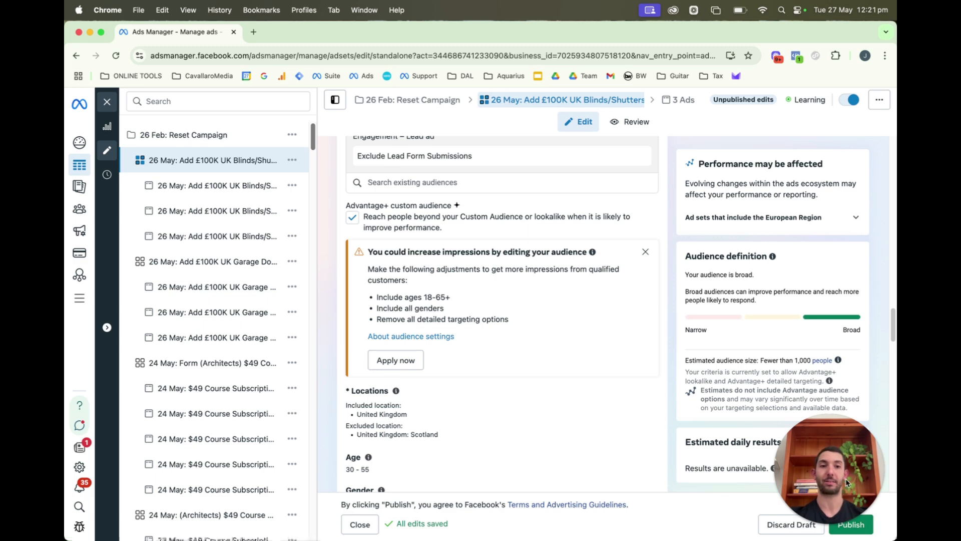
{"action": "mouse_move", "coordinate": [827, 515]}
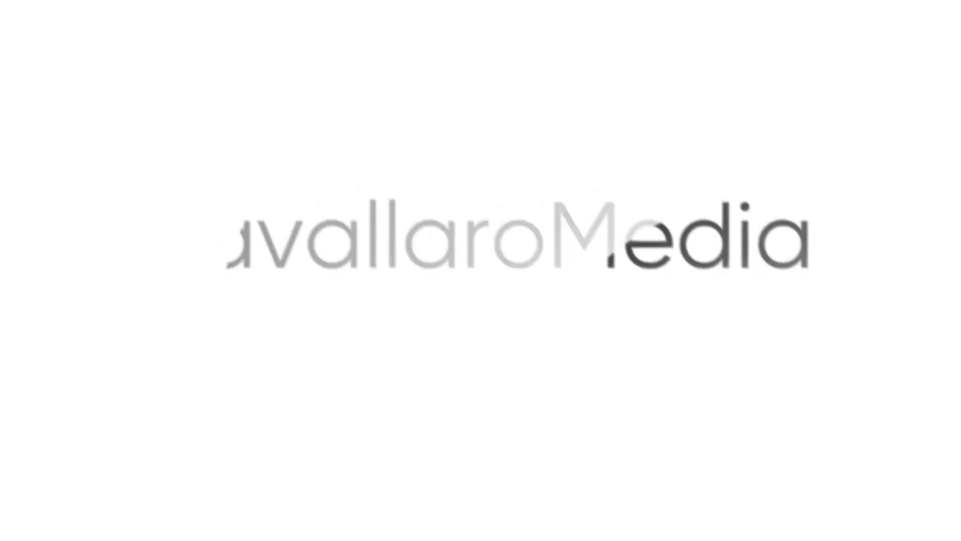